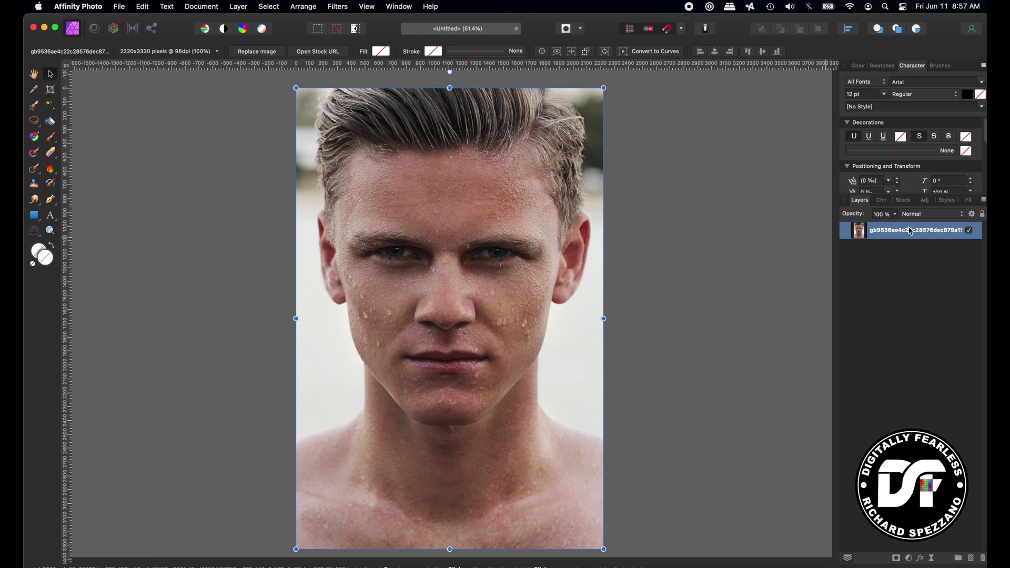
Rasterise the portrait layer and duplicate it with Cmd+J
right_click(875, 235)
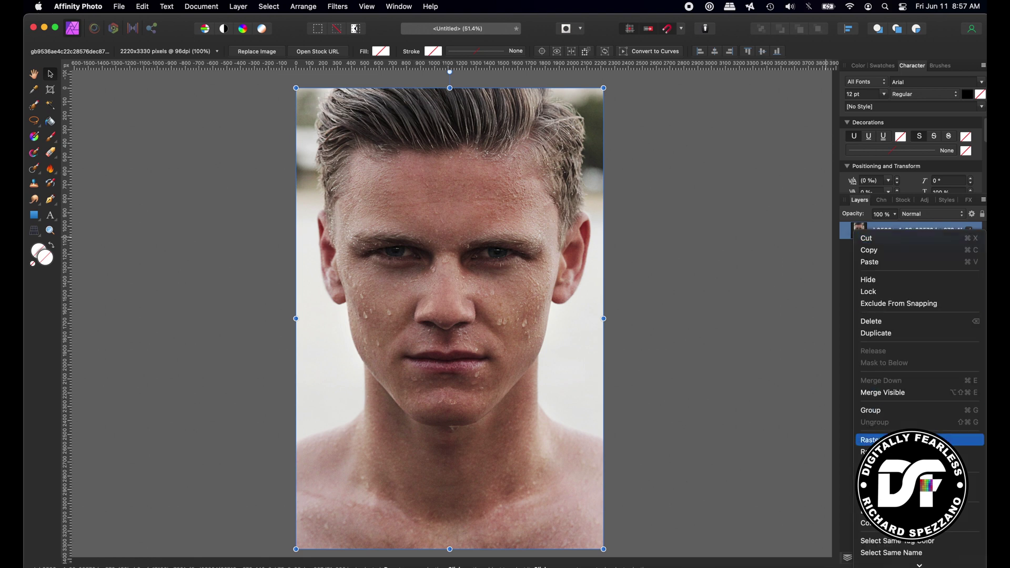
left_click(873, 452)
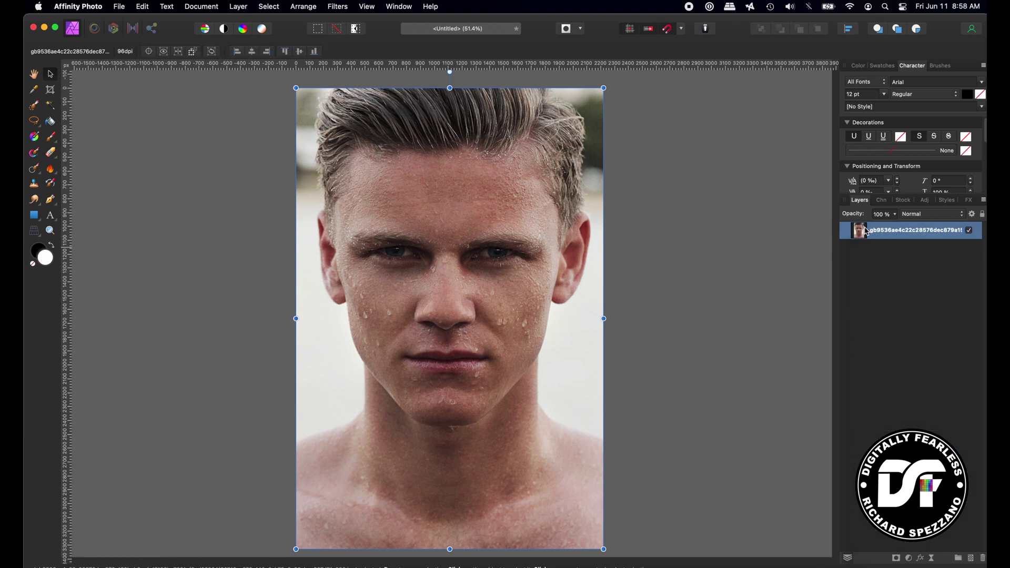
key("super+j")
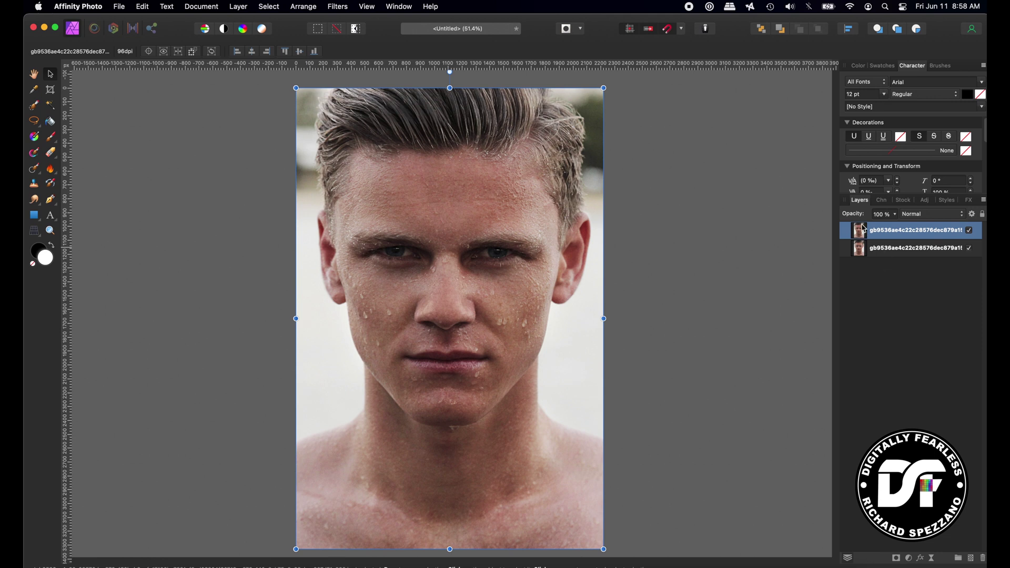
left_click(340, 6)
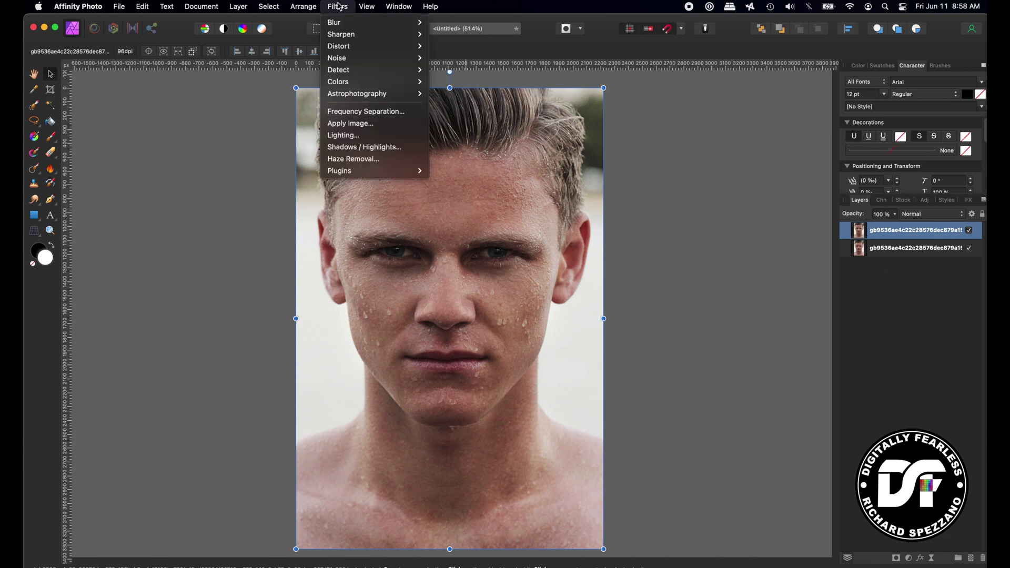
Apply the Lighting filter and aim the white spotlight at the left cheek, narrowing its cone and raising elevation
left_click(351, 136)
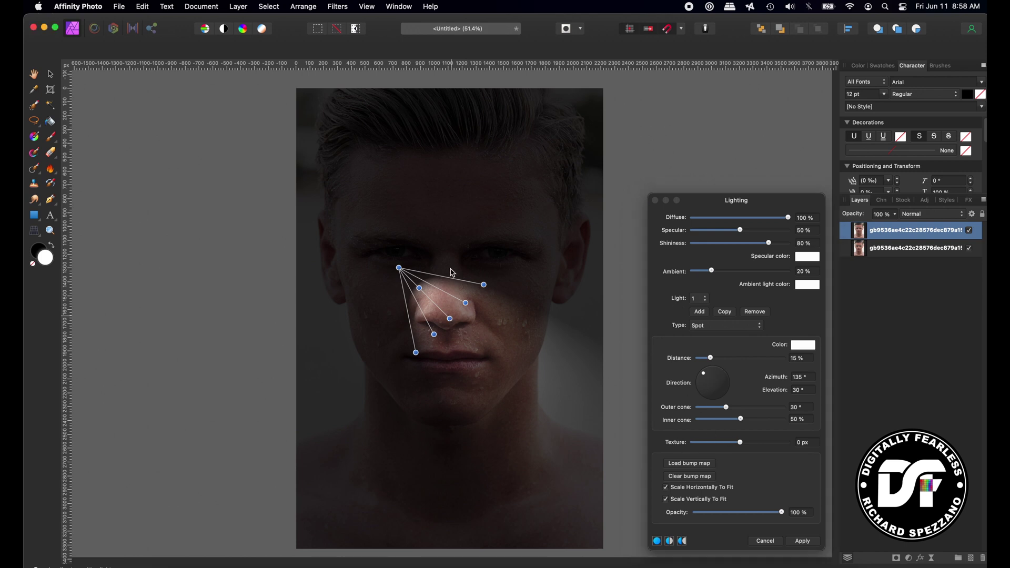
left_click_drag(453, 322, 417, 270)
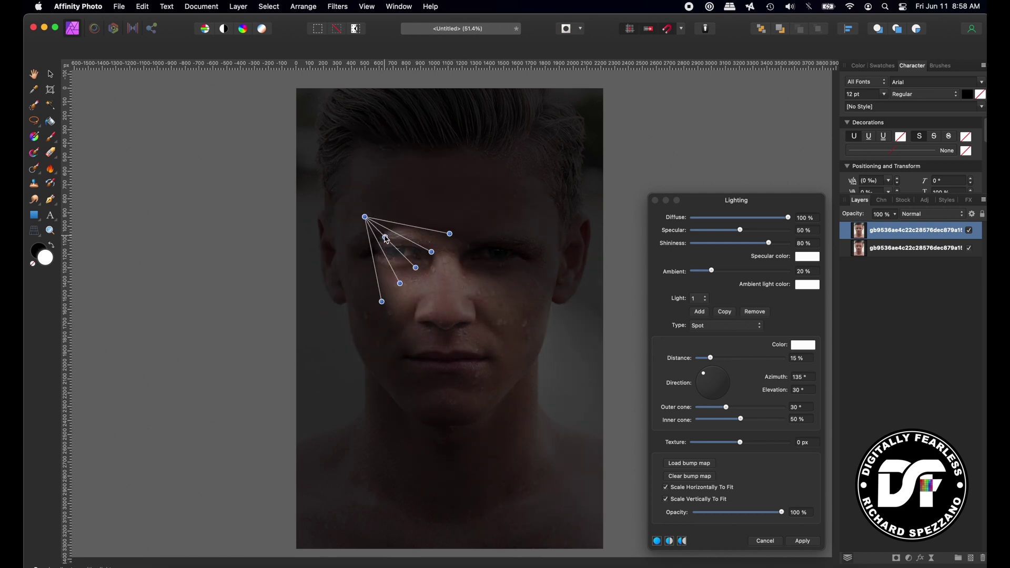
mouse_move(386, 239)
left_mouse_down()
mouse_move(401, 251)
mouse_move(389, 242)
left_mouse_up()
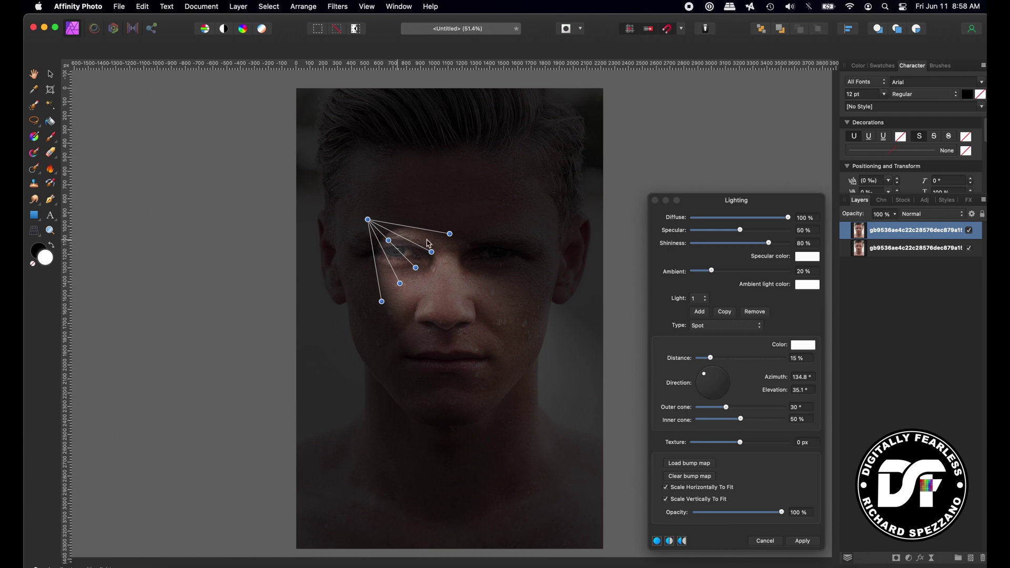
mouse_move(451, 234)
left_mouse_down()
mouse_move(457, 215)
mouse_move(449, 241)
left_mouse_up()
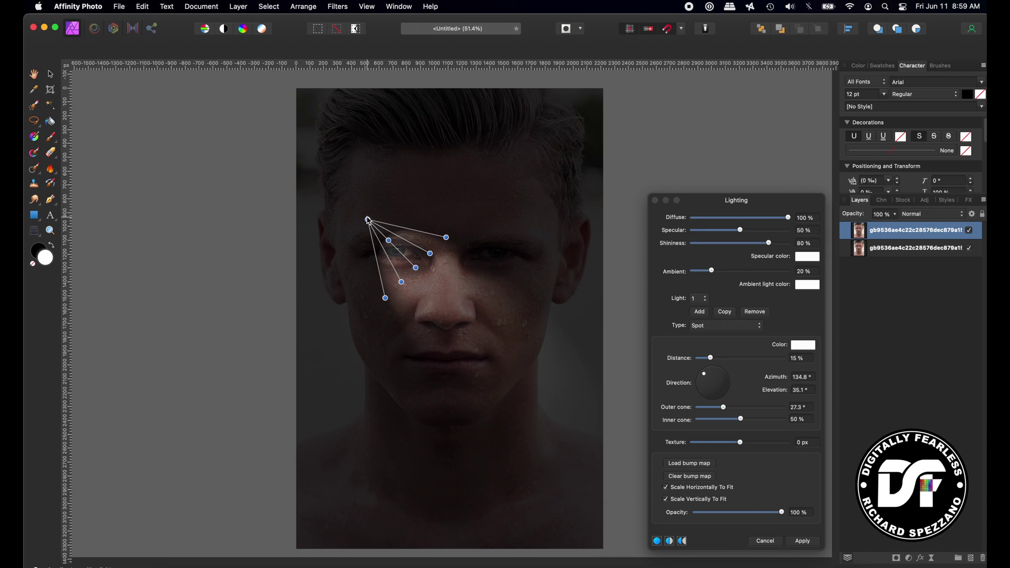
left_click_drag(367, 220, 437, 336)
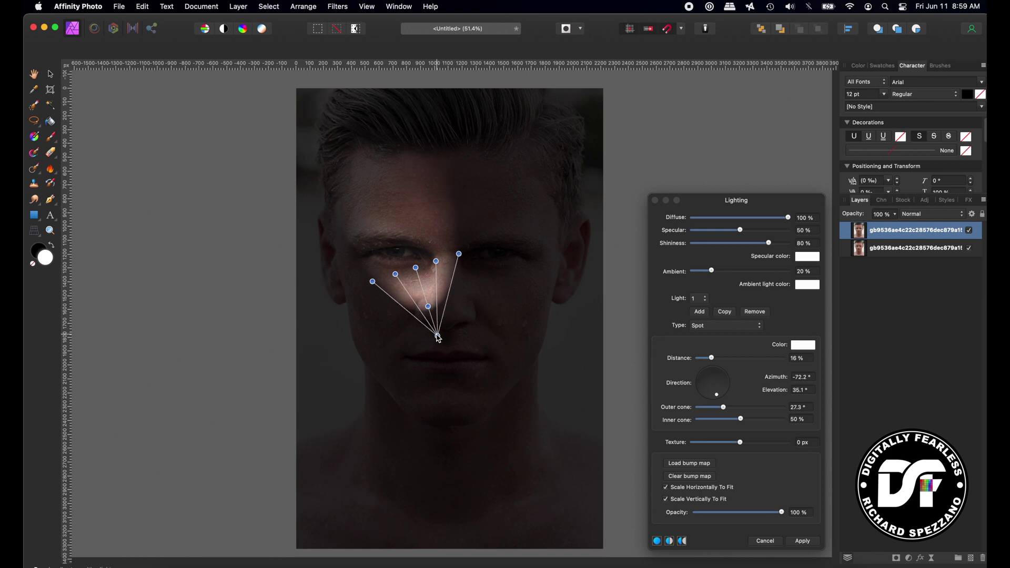
left_click_drag(418, 270, 370, 288)
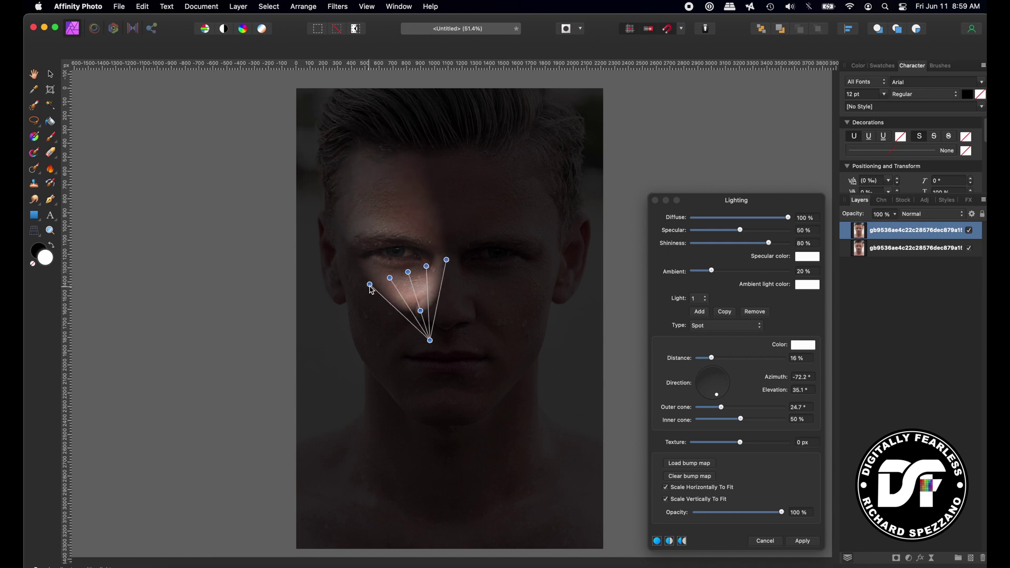
mouse_move(424, 315)
left_mouse_down()
mouse_move(418, 292)
mouse_move(425, 304)
left_mouse_up()
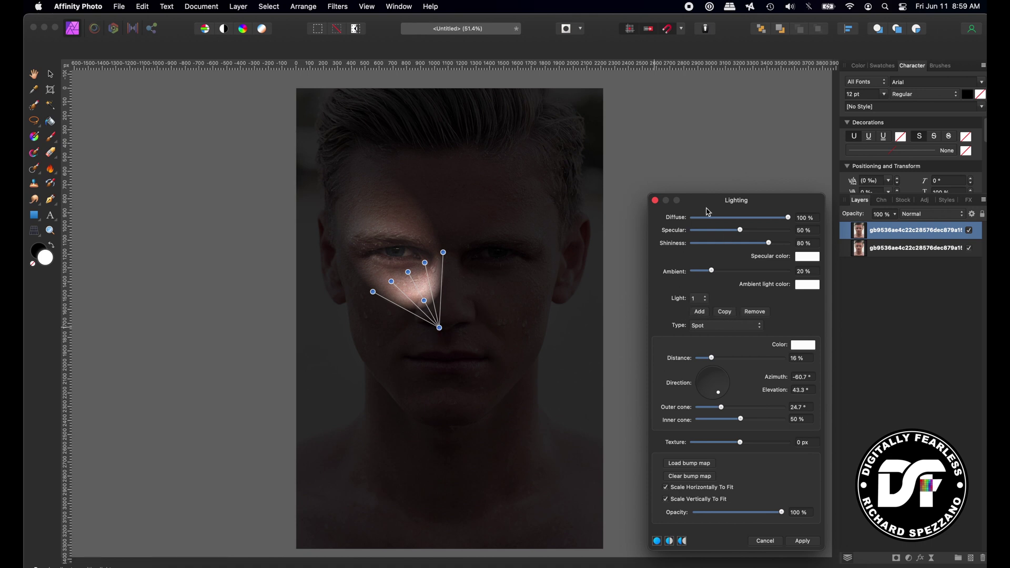
left_click_drag(703, 201, 658, 143)
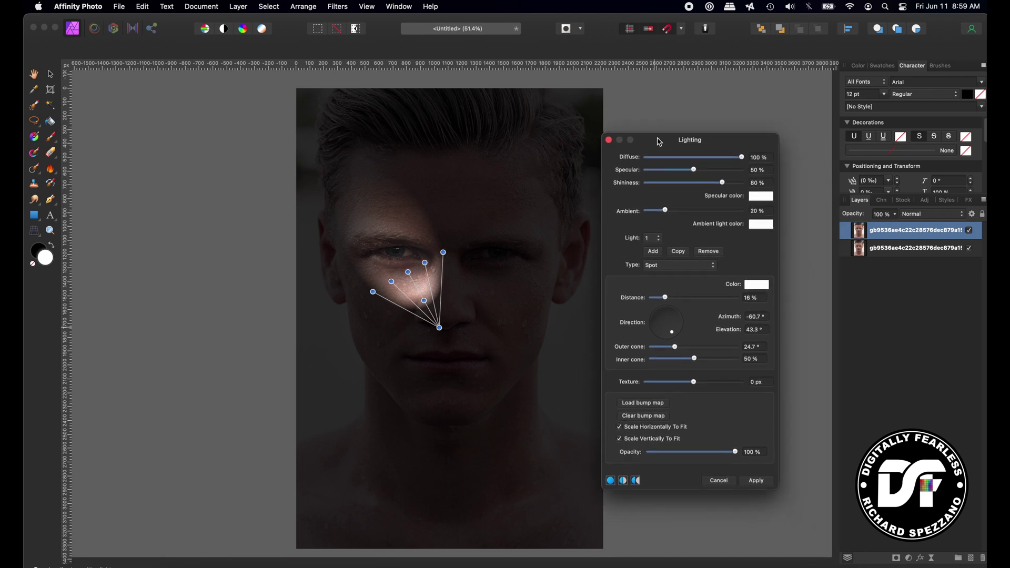
left_click(654, 255)
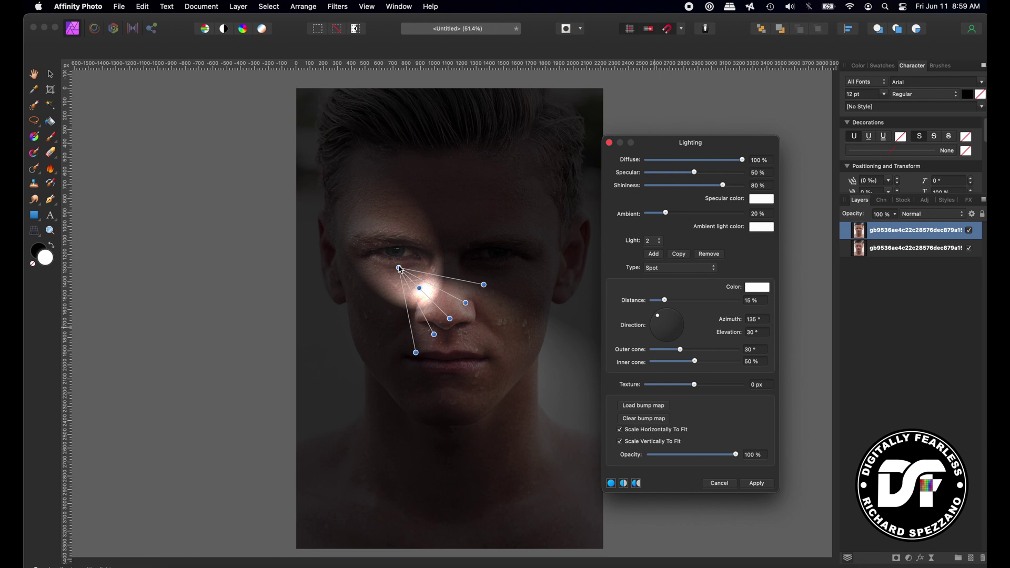
Place the new second spotlight below the nose and nudge the first light slightly down
left_click_drag(400, 270, 400, 270)
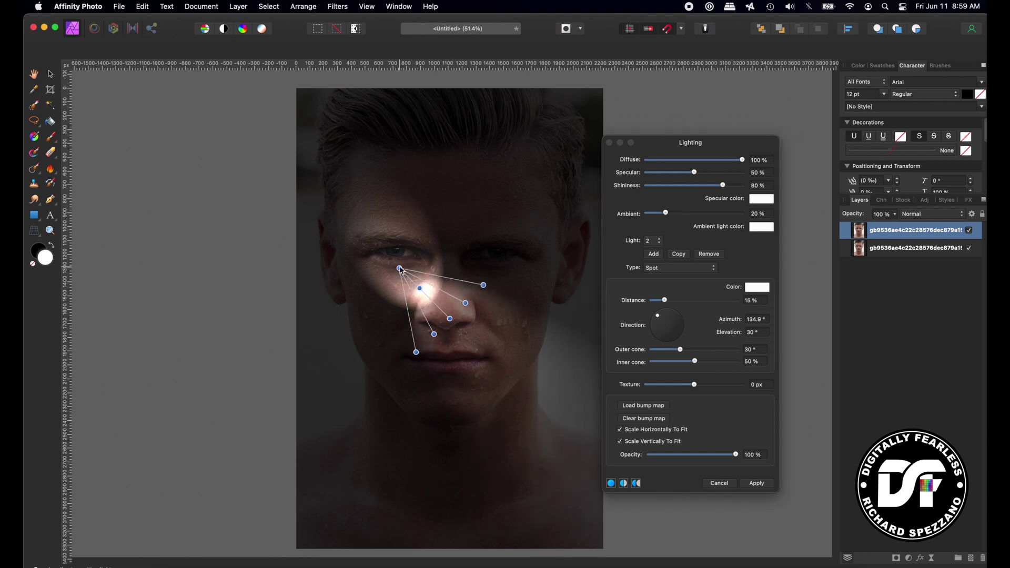
left_click_drag(400, 268, 410, 379)
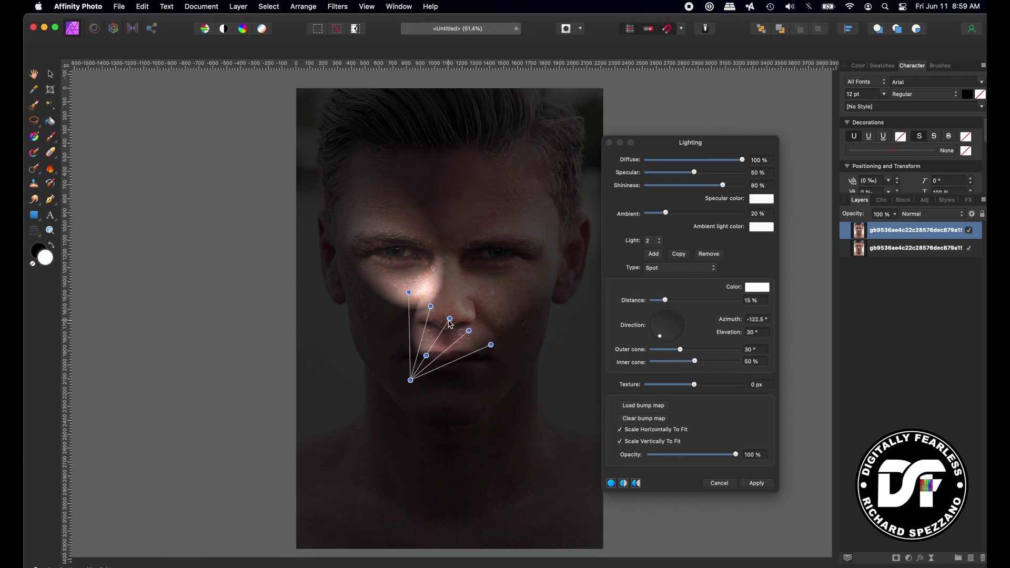
left_click_drag(449, 319, 491, 264)
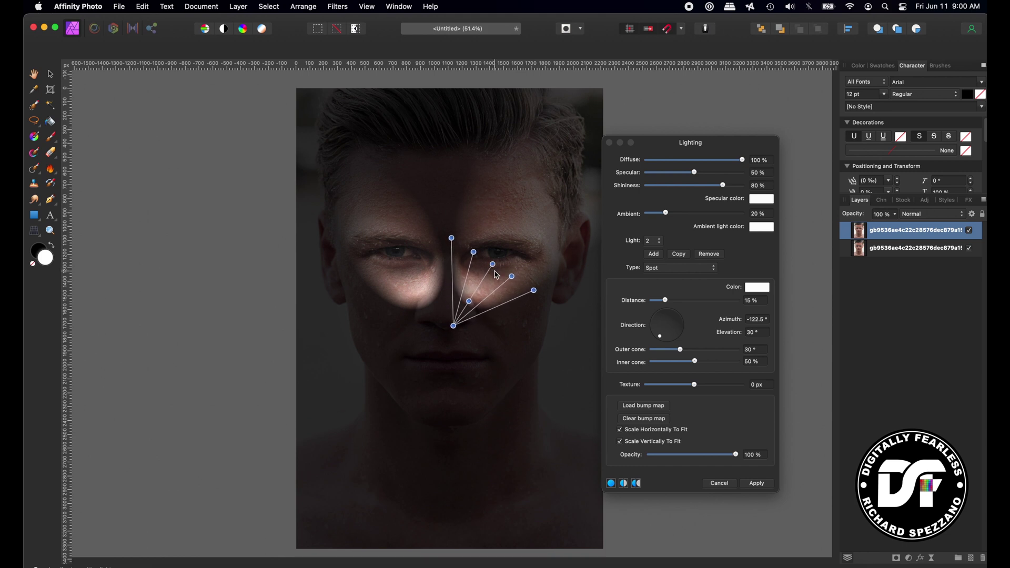
left_click(660, 244)
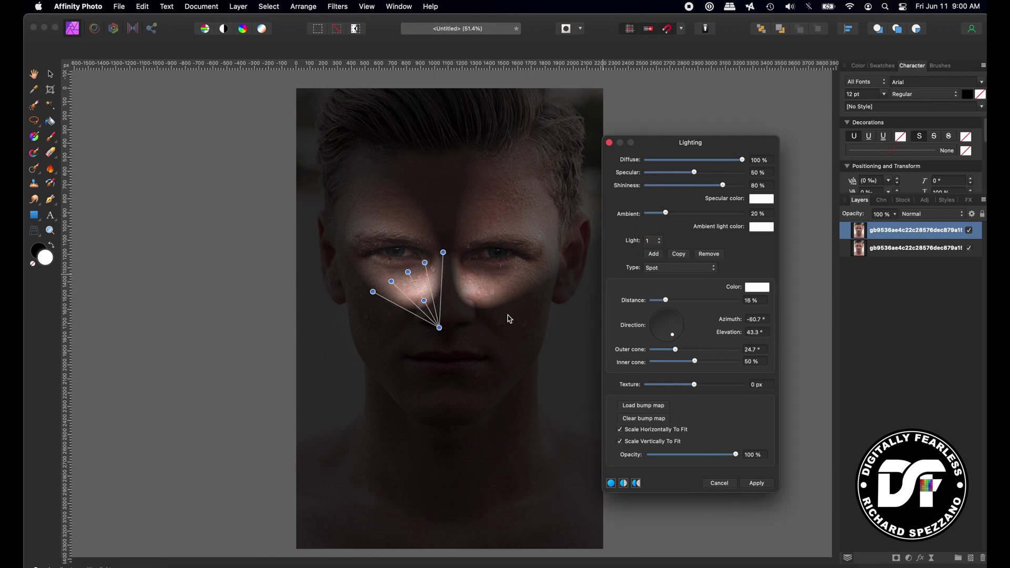
mouse_move(443, 333)
left_mouse_down()
mouse_move(434, 344)
mouse_move(441, 340)
left_mouse_up()
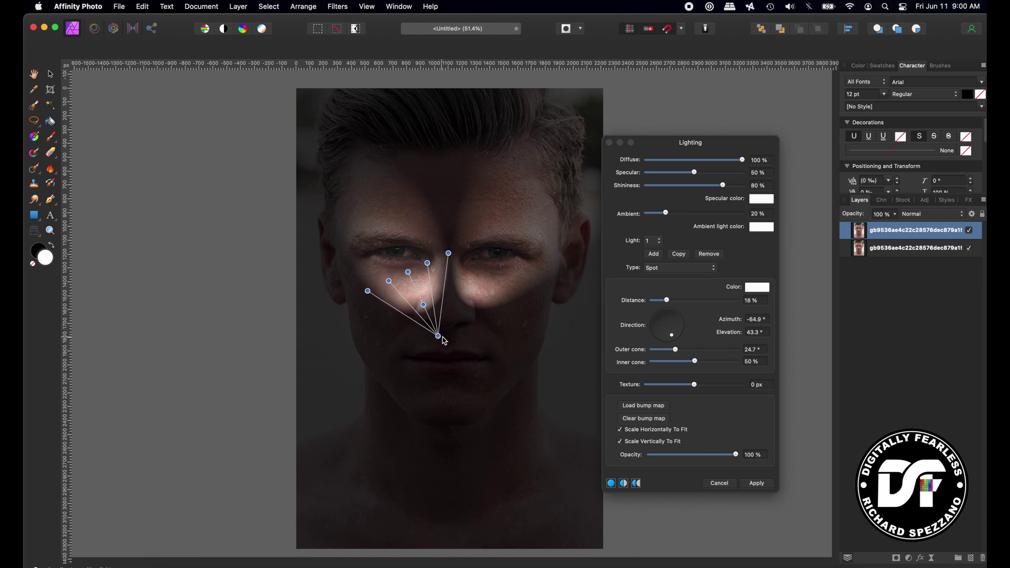
Widen and re-aim the second light's cone to azimuth -124.5° and elevation 32°
left_click(663, 244)
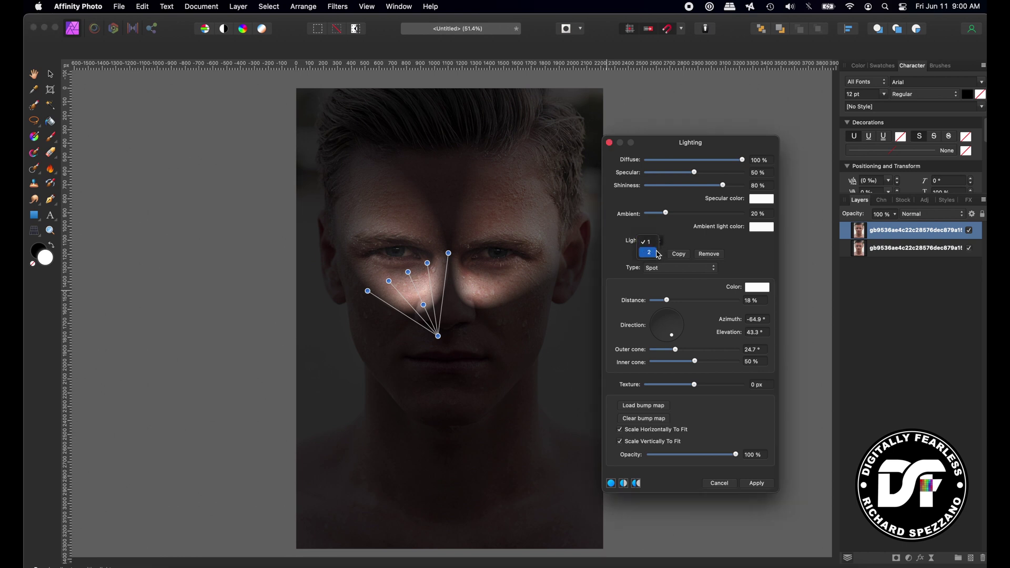
left_click(656, 253)
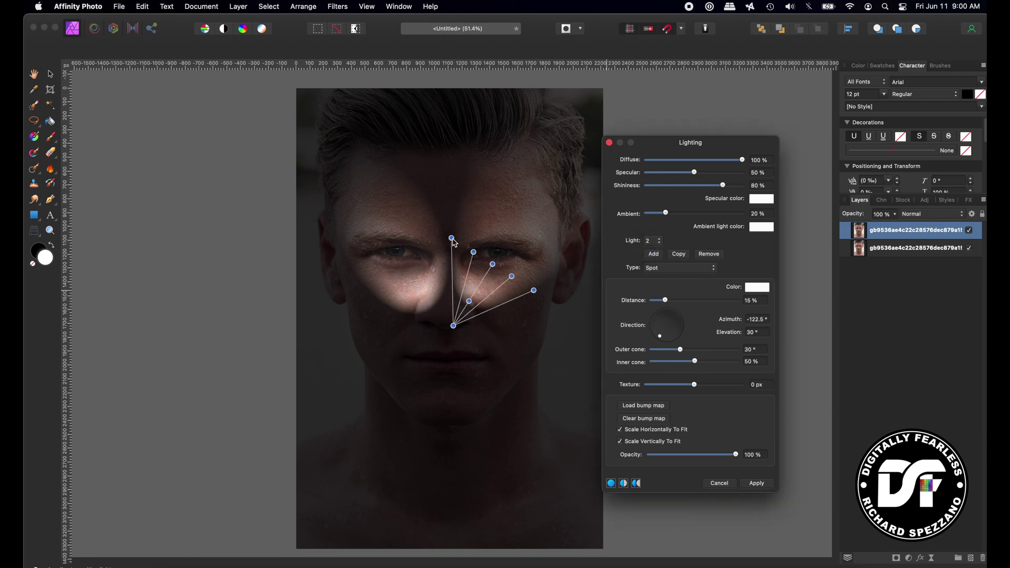
left_click_drag(454, 242, 449, 253)
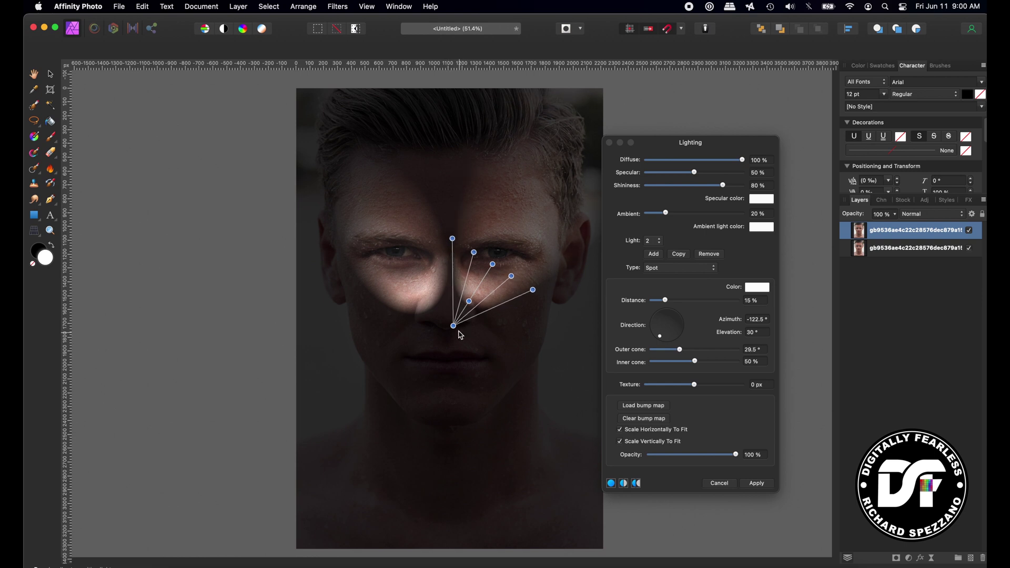
left_click_drag(455, 330, 454, 328)
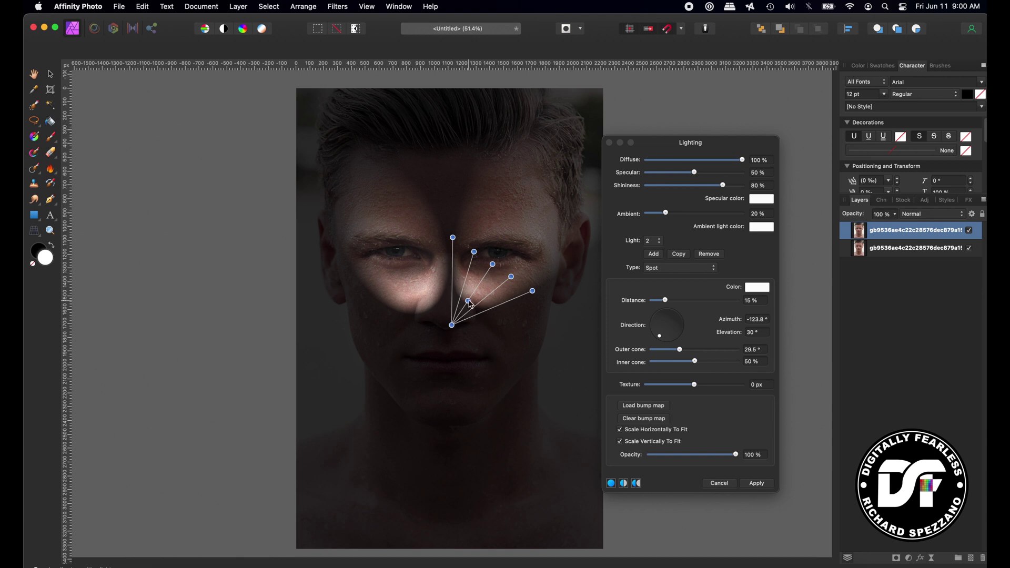
left_click_drag(468, 300, 470, 301)
left_click_drag(494, 267, 493, 273)
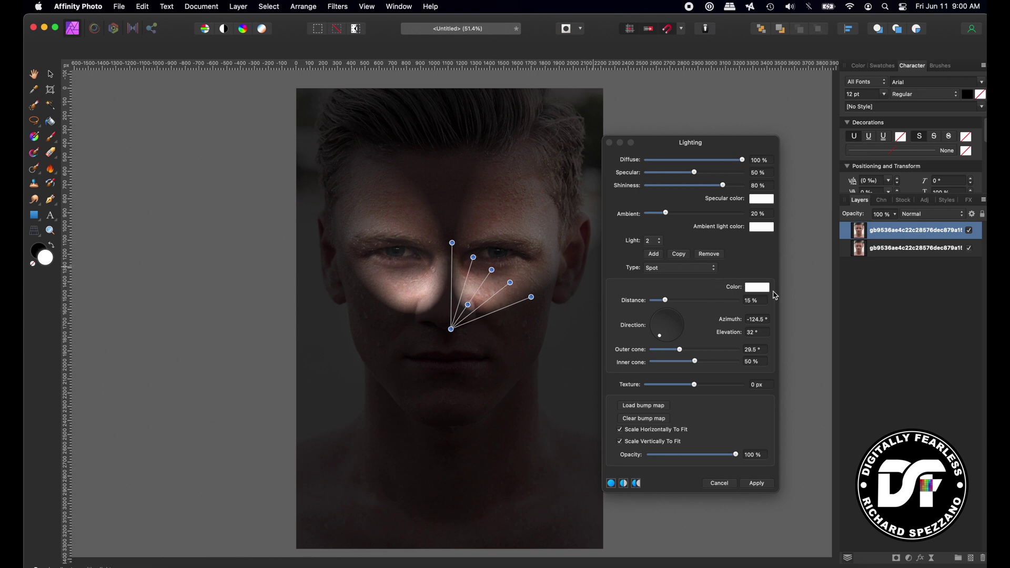
Colour the second spotlight a light magenta
left_click(764, 291)
left_click(764, 290)
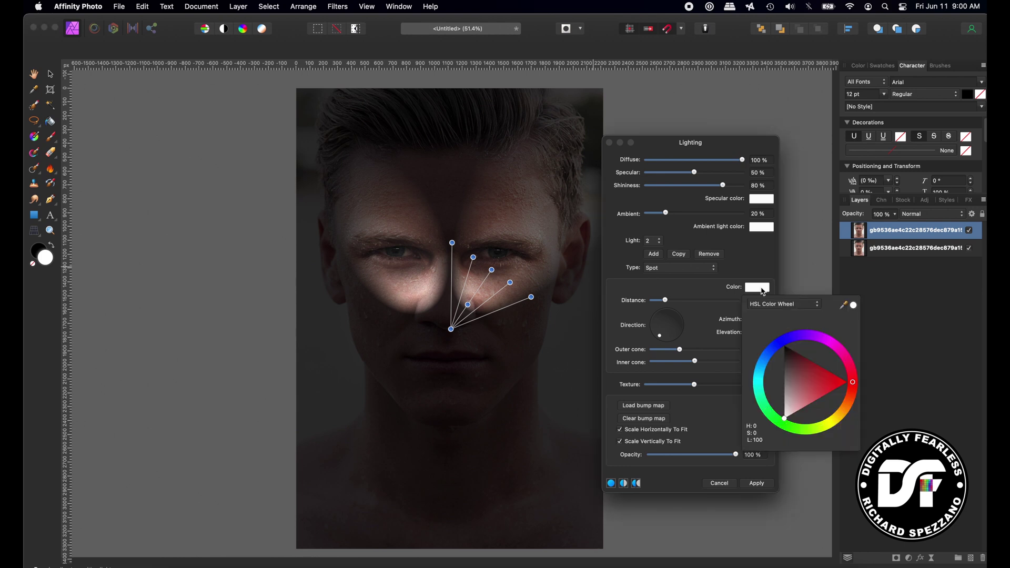
left_click(813, 339)
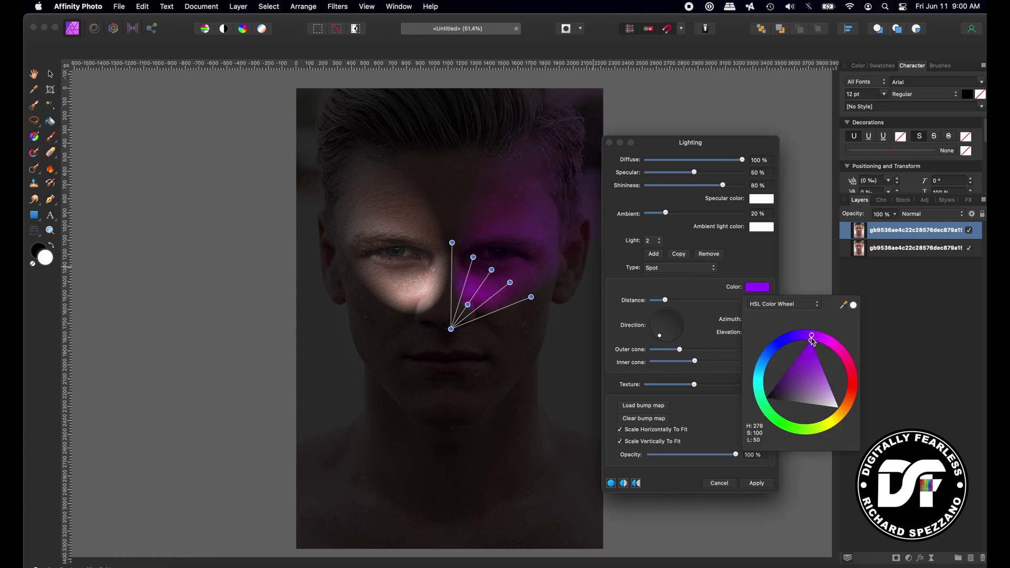
left_click_drag(823, 344, 826, 345)
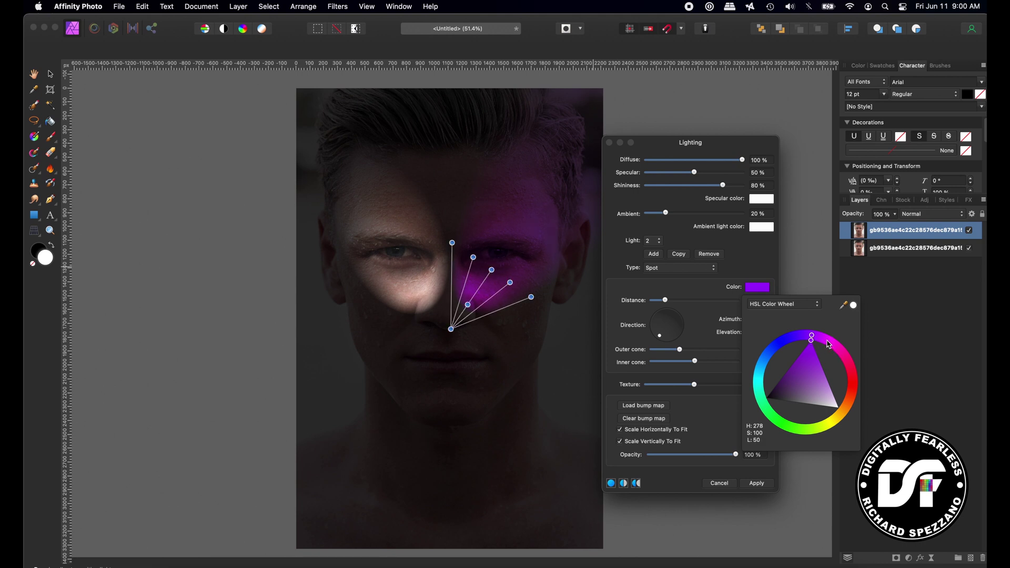
Colour the first spotlight cyan-blue at H 198, S 100, L 50
left_click(660, 242)
left_click(648, 232)
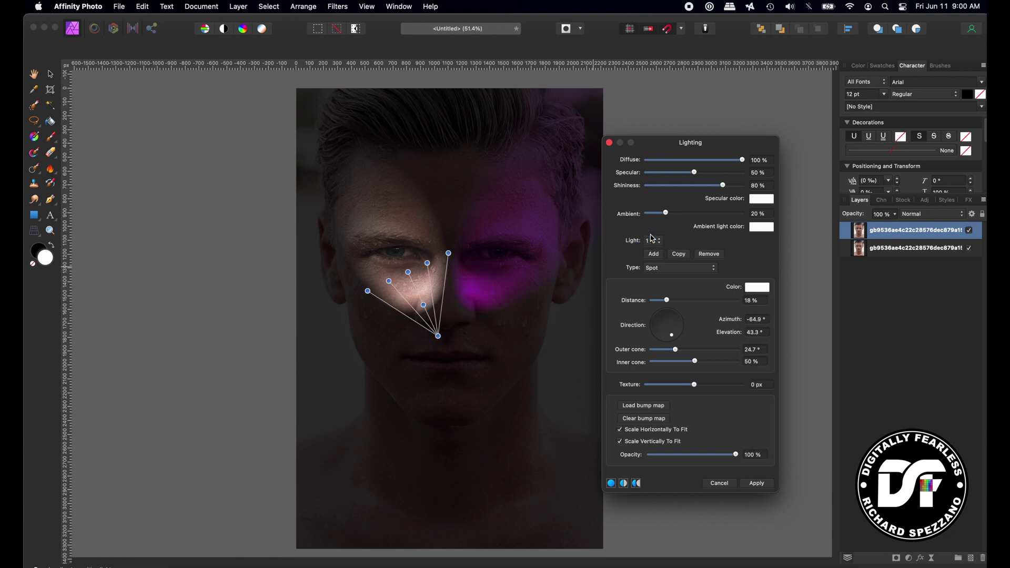
left_click(762, 288)
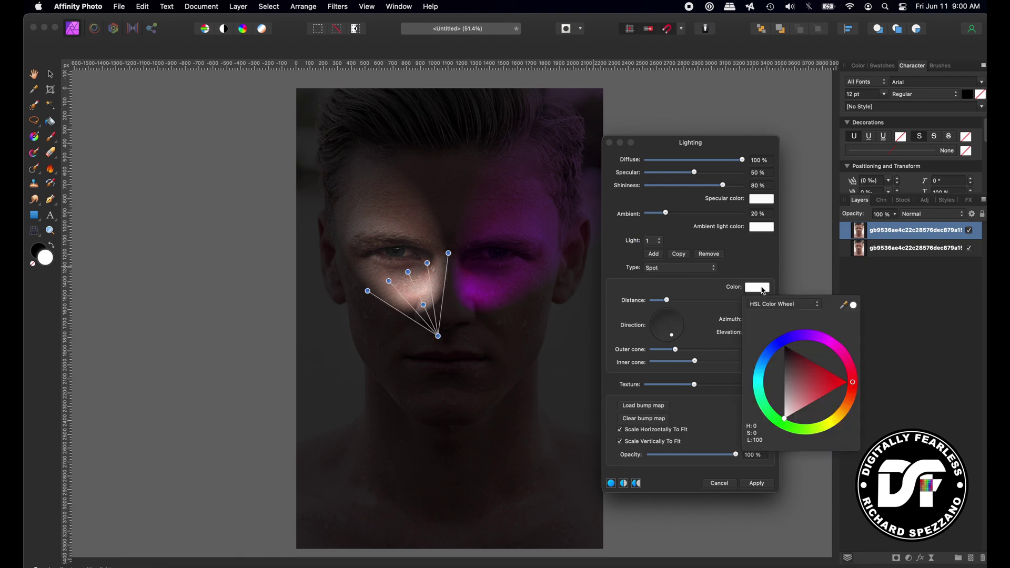
left_click(783, 342)
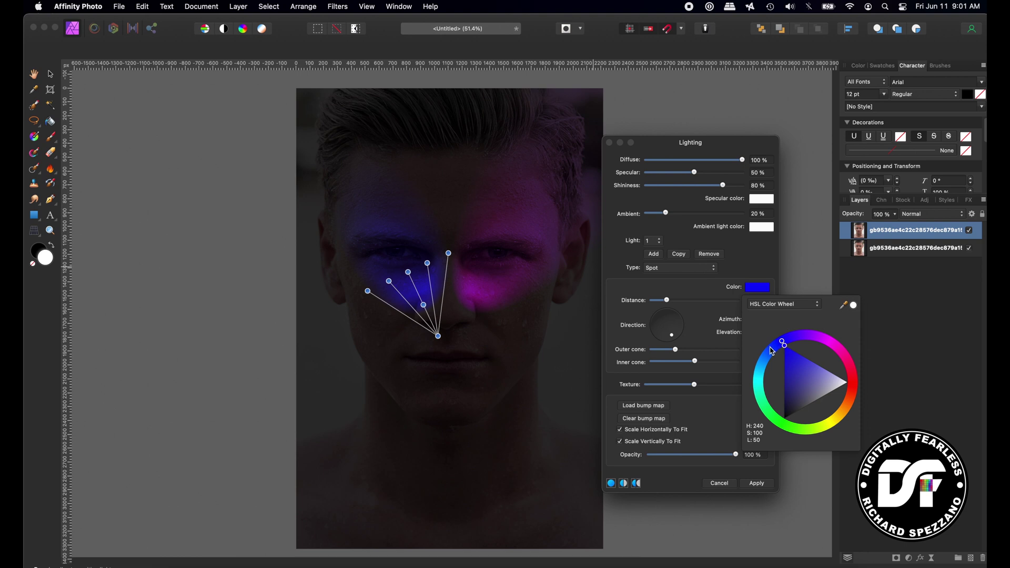
left_click(771, 351)
left_click_drag(769, 355, 756, 353)
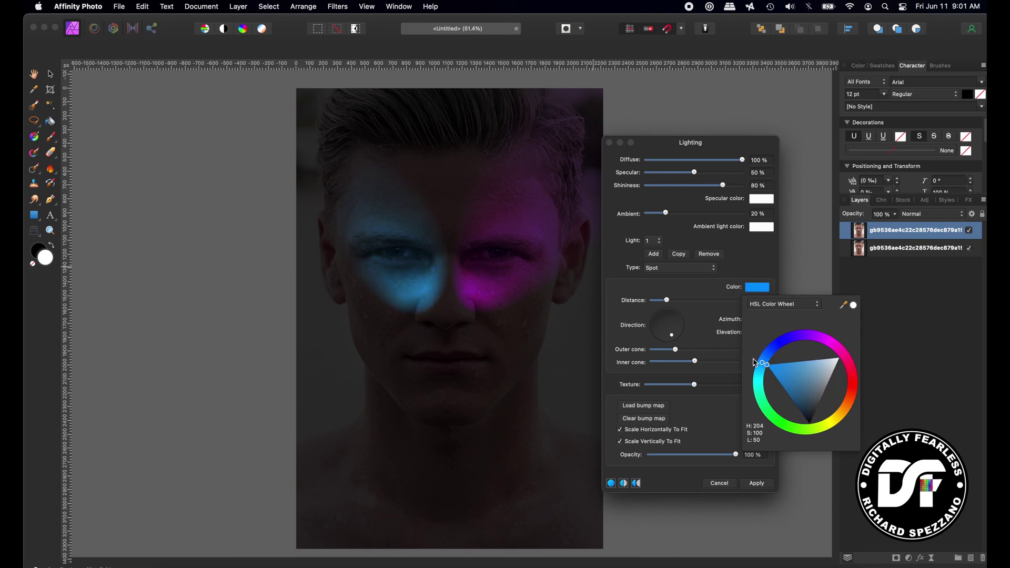
left_click_drag(755, 362, 751, 369)
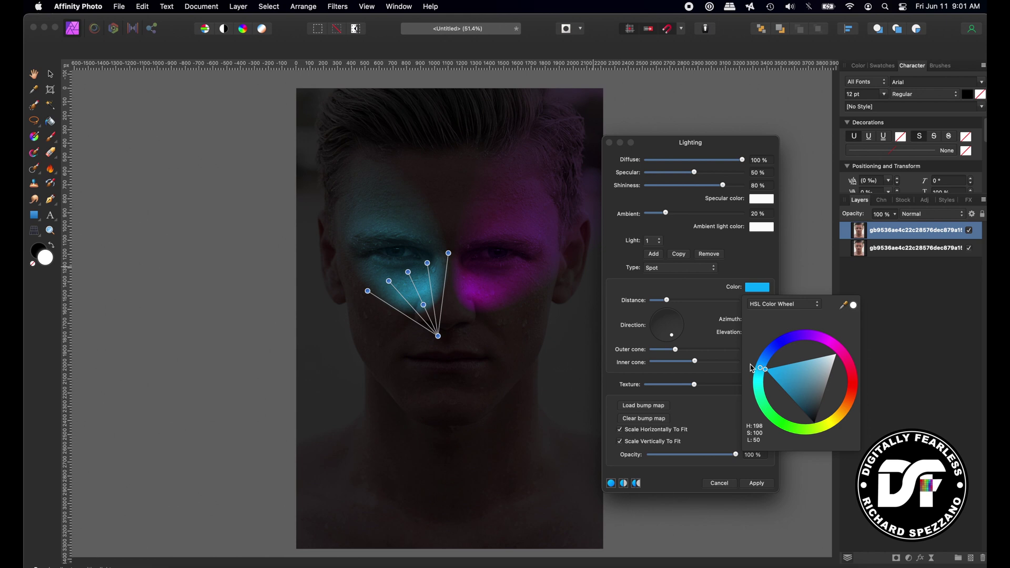
Set the lighting's Specular to about 31% after testing Shininess
left_click_drag(695, 174, 749, 183)
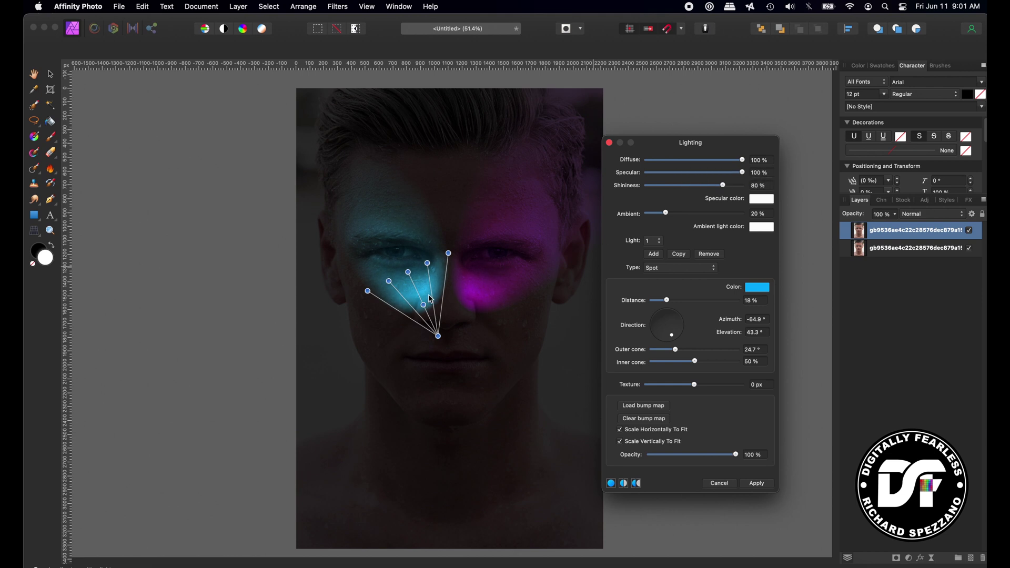
left_click_drag(747, 174, 632, 181)
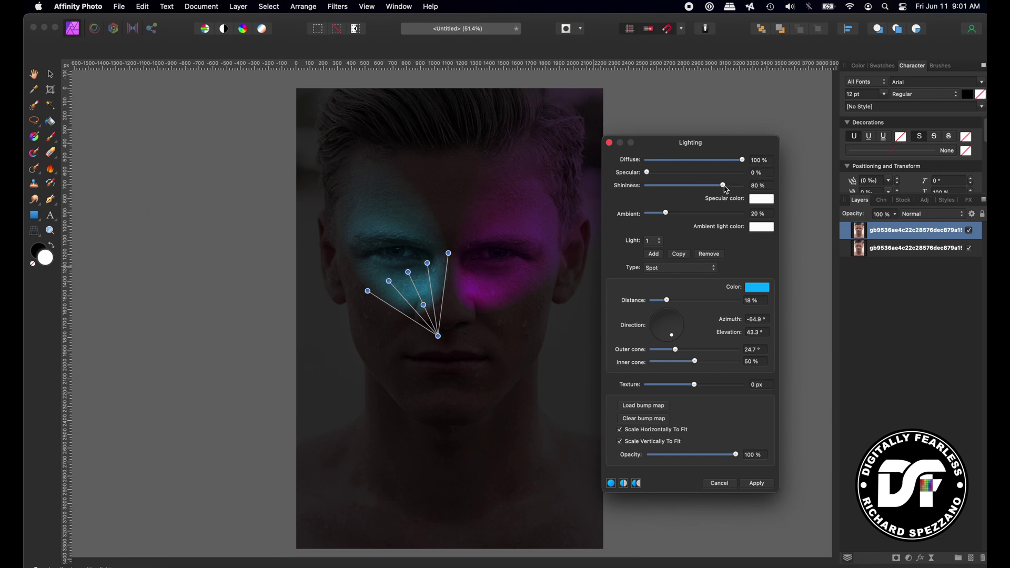
mouse_move(722, 187)
left_mouse_down()
mouse_move(684, 186)
mouse_move(740, 187)
mouse_move(721, 187)
left_mouse_up()
left_click_drag(647, 174, 723, 195)
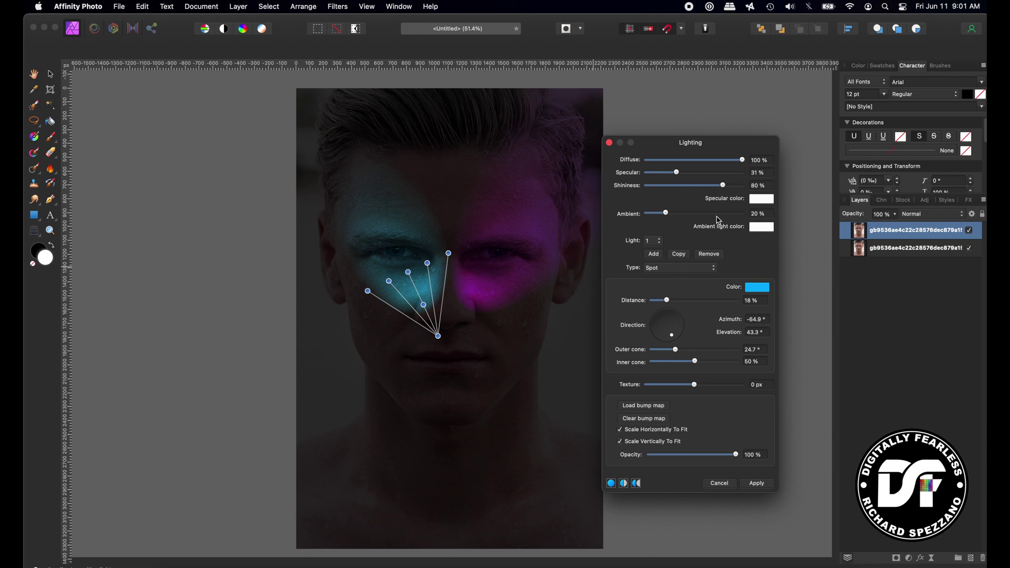
left_click(662, 244)
Add a third spotlight on the nose bridge aimed down, with raised elevation
left_click(649, 242)
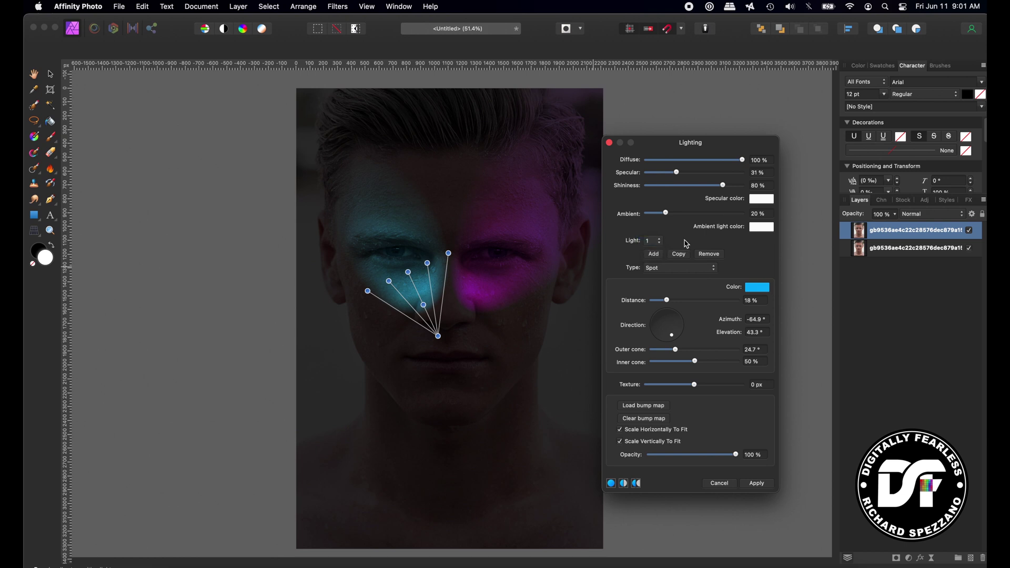
left_click(659, 255)
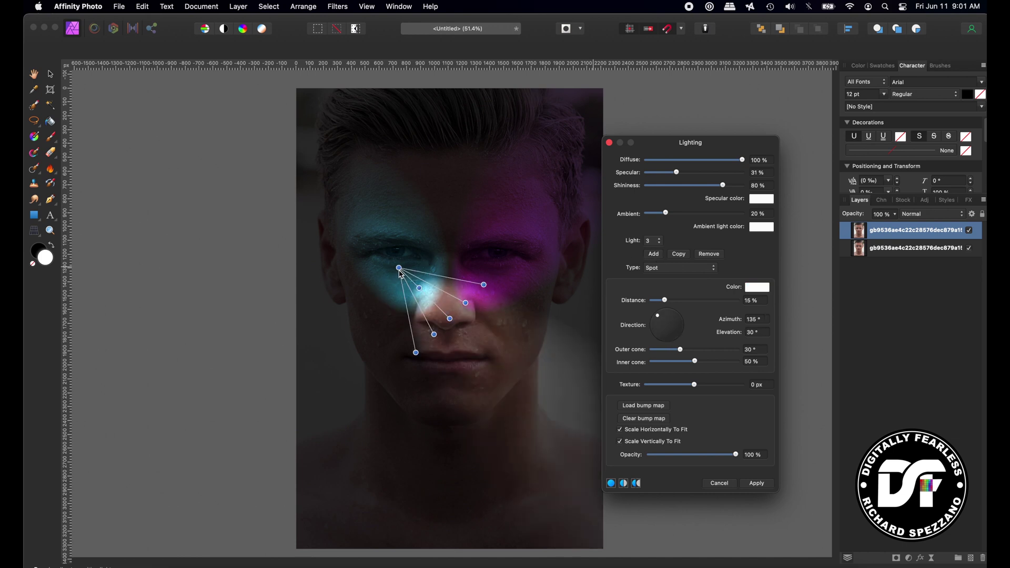
left_click(428, 272)
left_click_drag(428, 271, 452, 189)
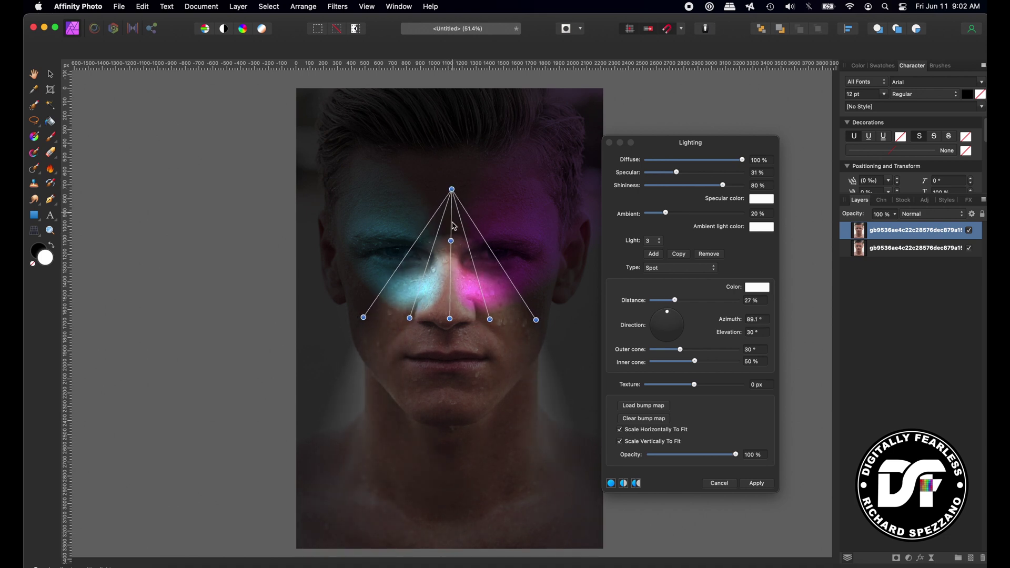
mouse_move(451, 245)
left_mouse_down()
mouse_move(449, 259)
mouse_move(451, 233)
left_mouse_up()
left_click_drag(453, 182, 451, 187)
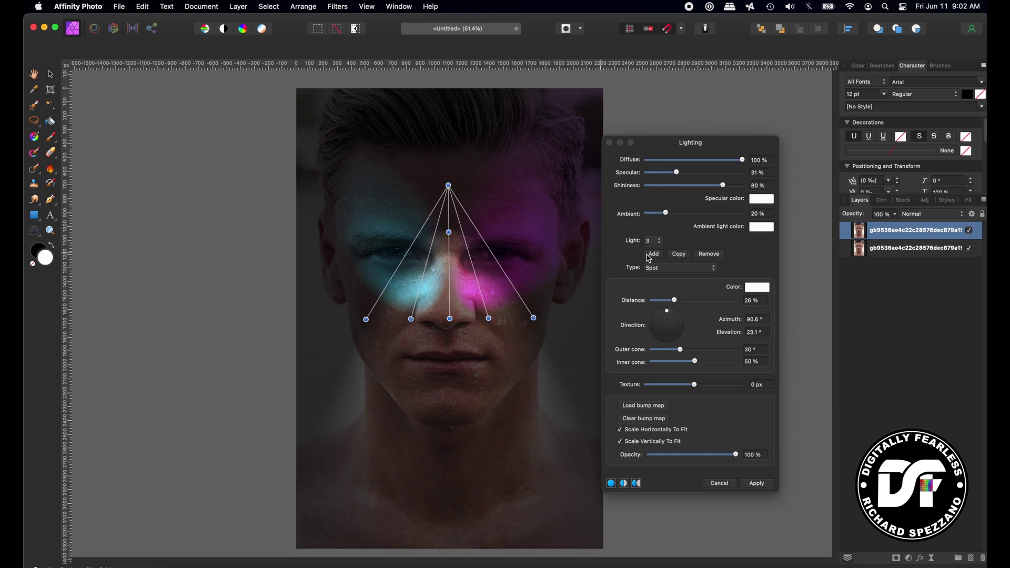
Colour the third light deep blue and widen its outer cone to 47.6°
left_click(757, 287)
left_click(779, 345)
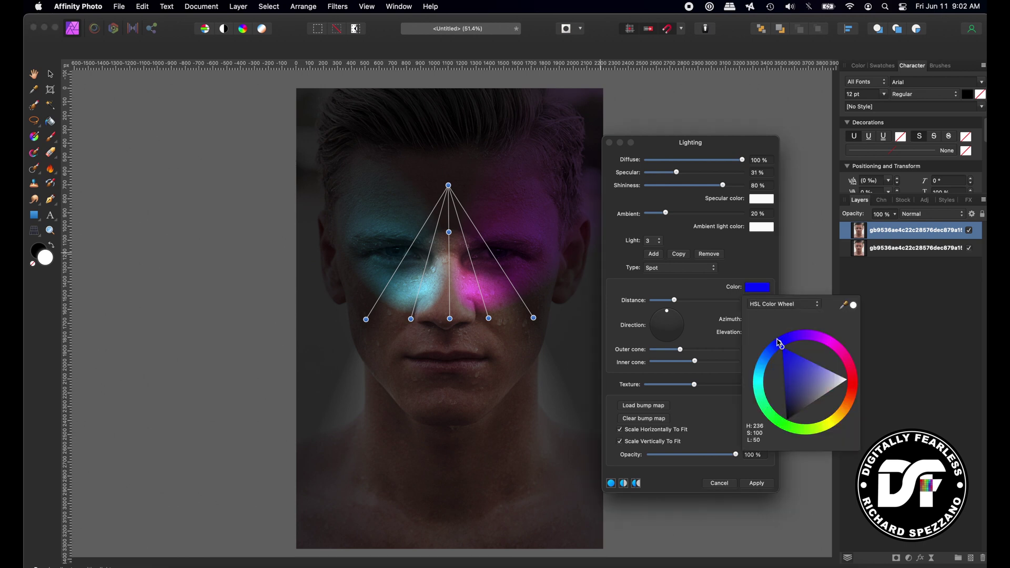
left_click_drag(780, 344, 772, 341)
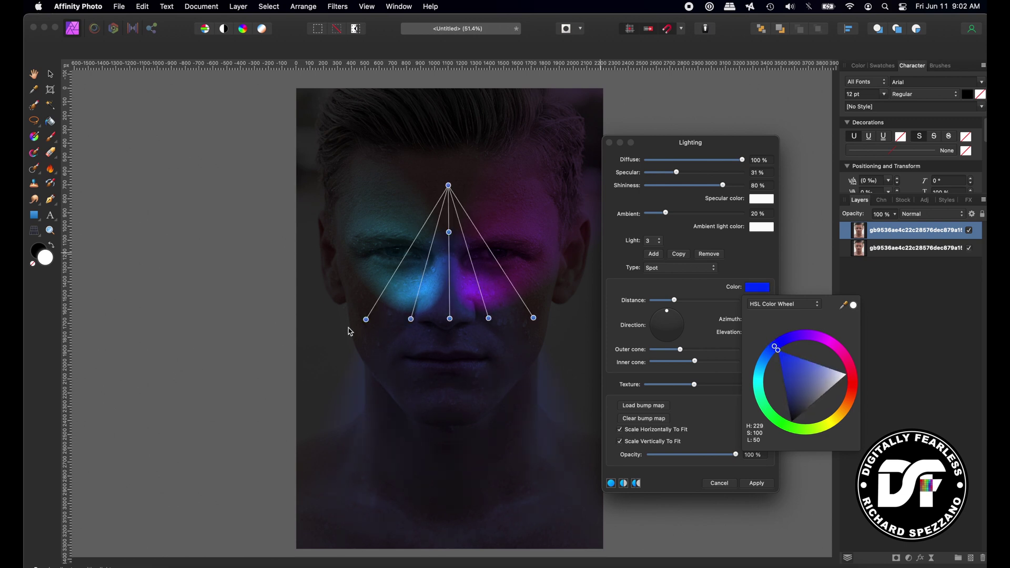
left_click_drag(367, 319, 292, 287)
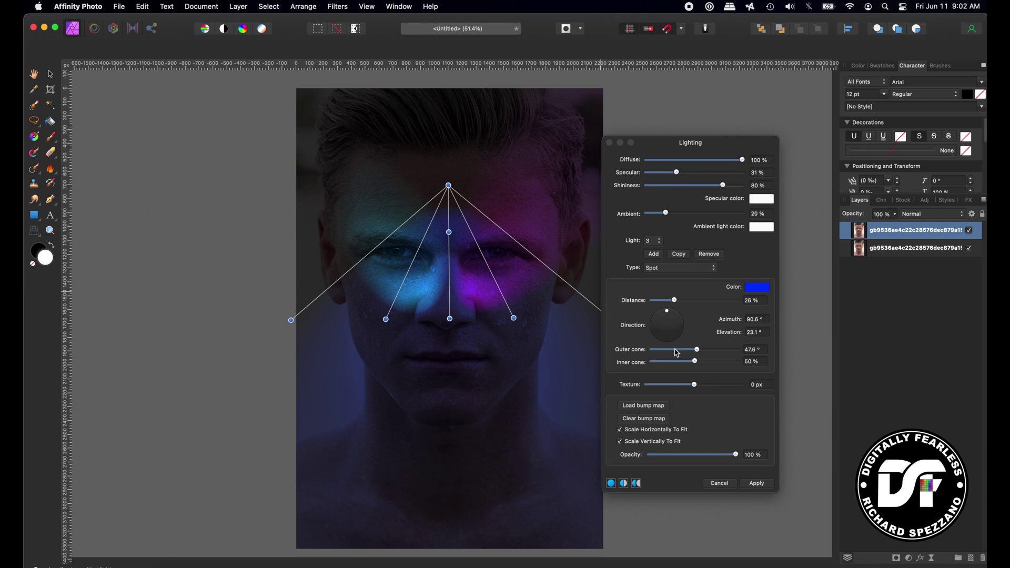
Add a fourth spotlight between the eyes shining up onto the forehead, with shortened reach
left_click(653, 254)
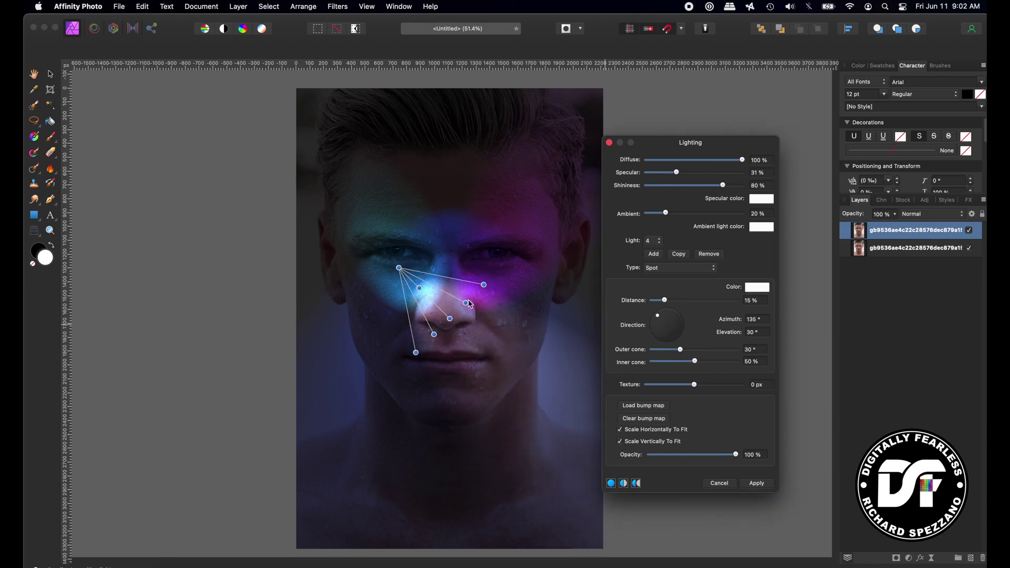
left_click(400, 271)
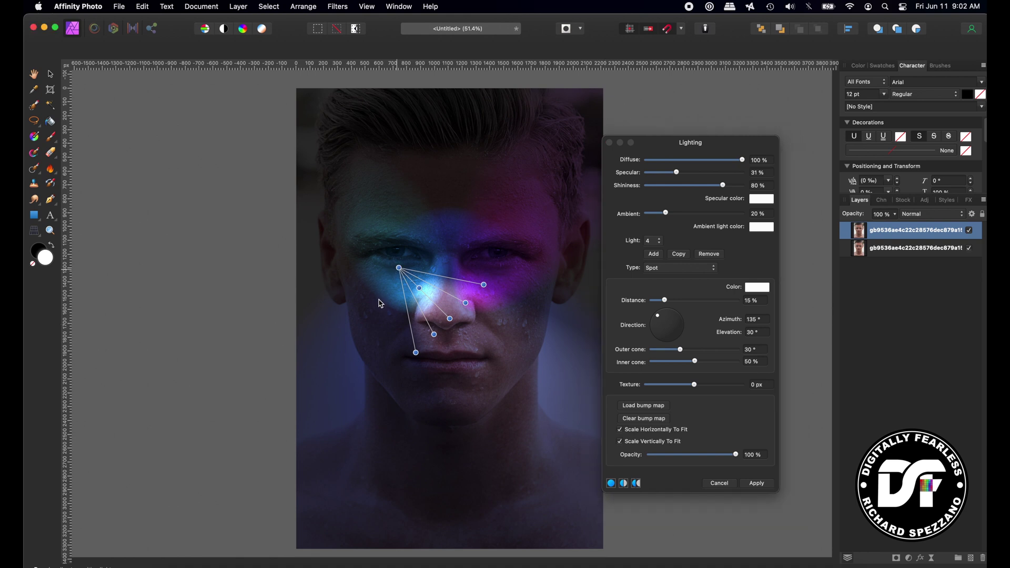
left_click_drag(383, 332, 450, 399)
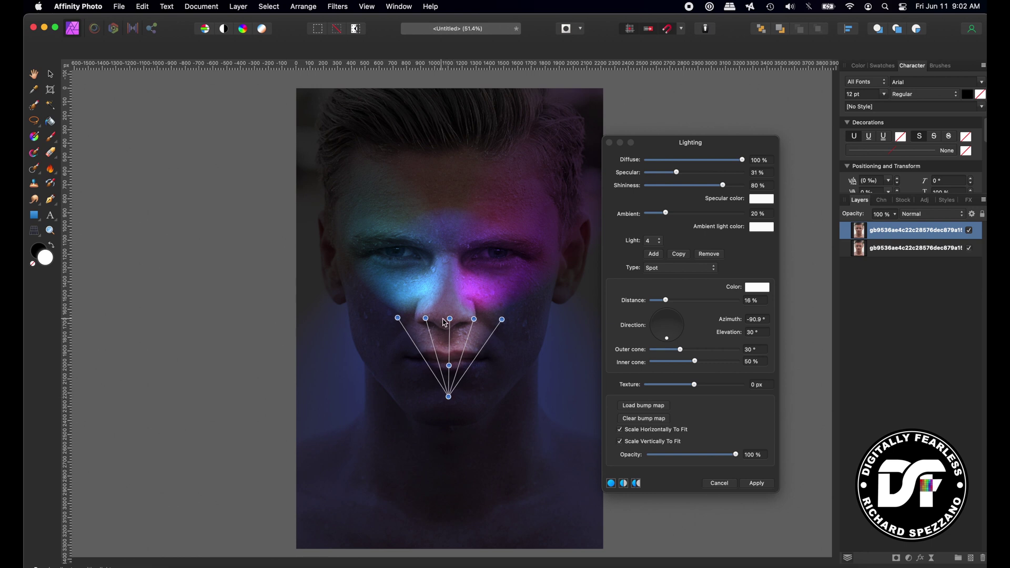
left_click_drag(450, 320, 550, 205)
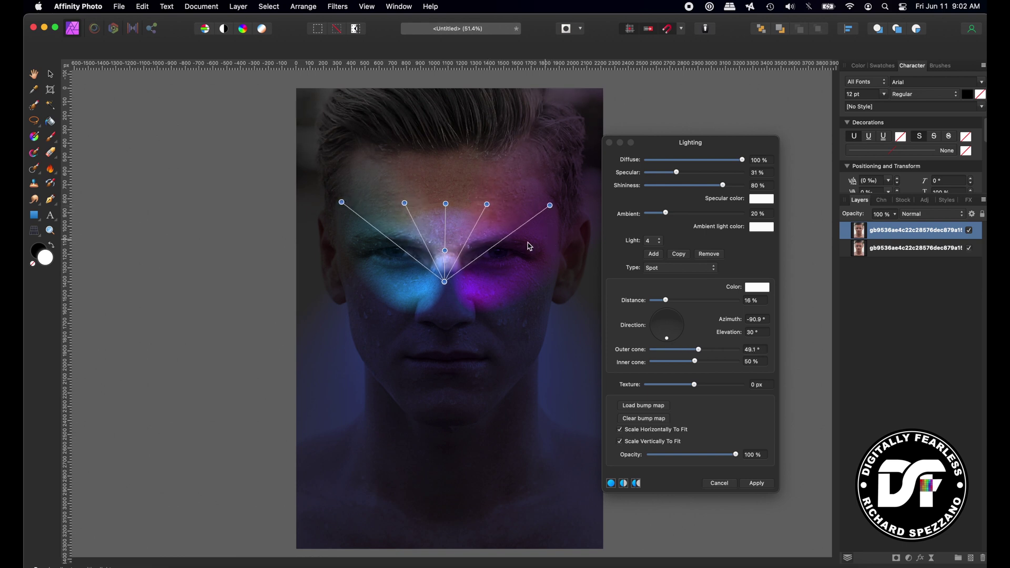
mouse_move(446, 281)
left_mouse_down()
mouse_move(451, 258)
mouse_move(448, 280)
left_mouse_up()
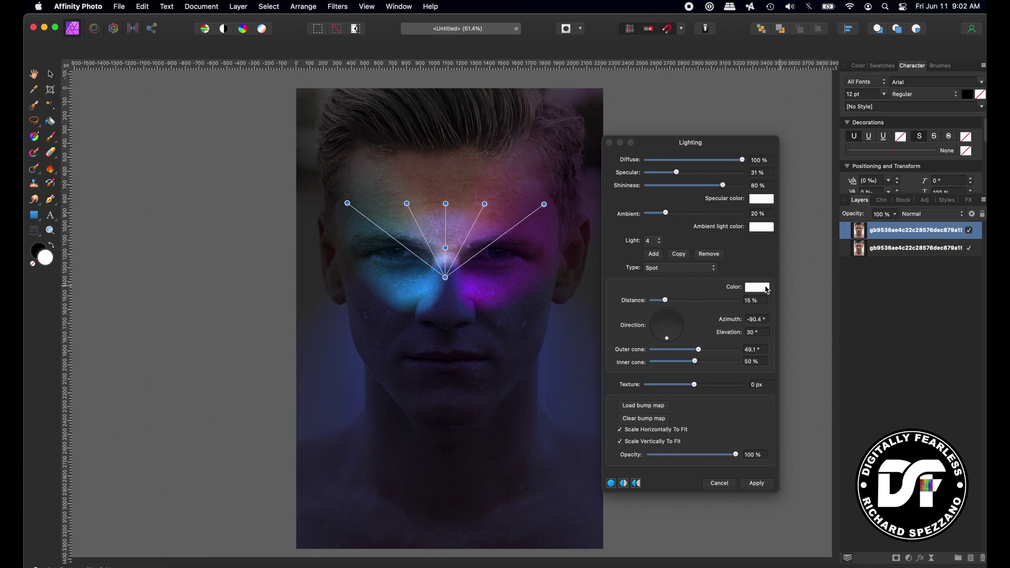
Colour the fourth spotlight blue at hue 216
left_click(766, 290)
left_click(768, 355)
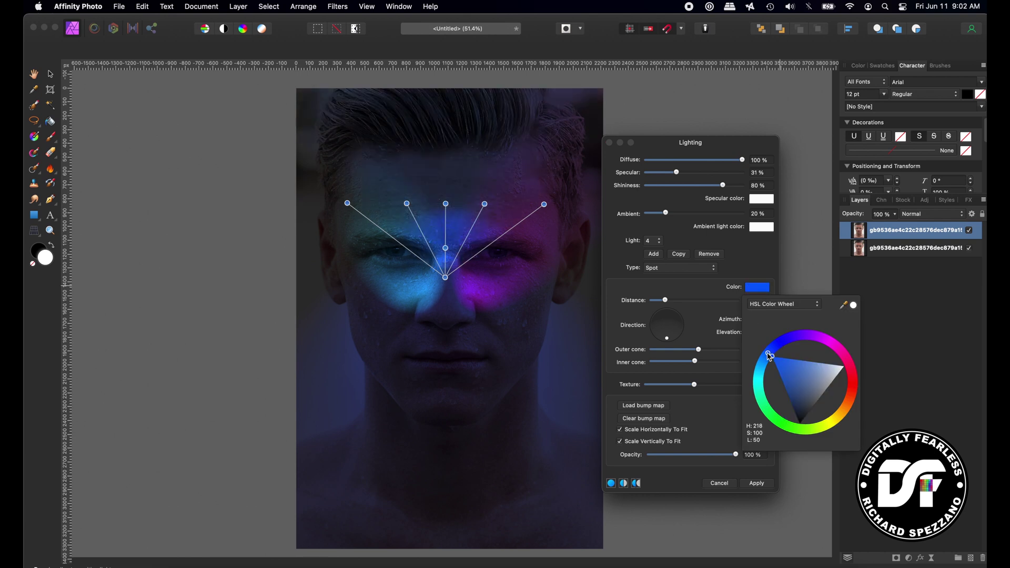
left_click_drag(769, 356, 765, 355)
left_click(665, 244)
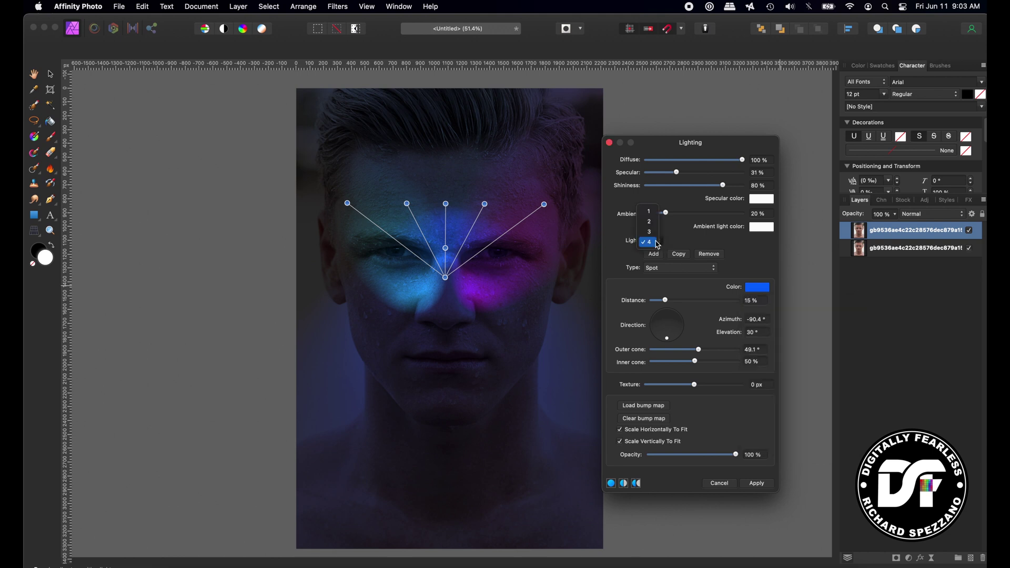
Re-aim light 3 at the nose to azimuth 88.2° and elevation 53.2°
left_click(655, 232)
left_click(448, 193)
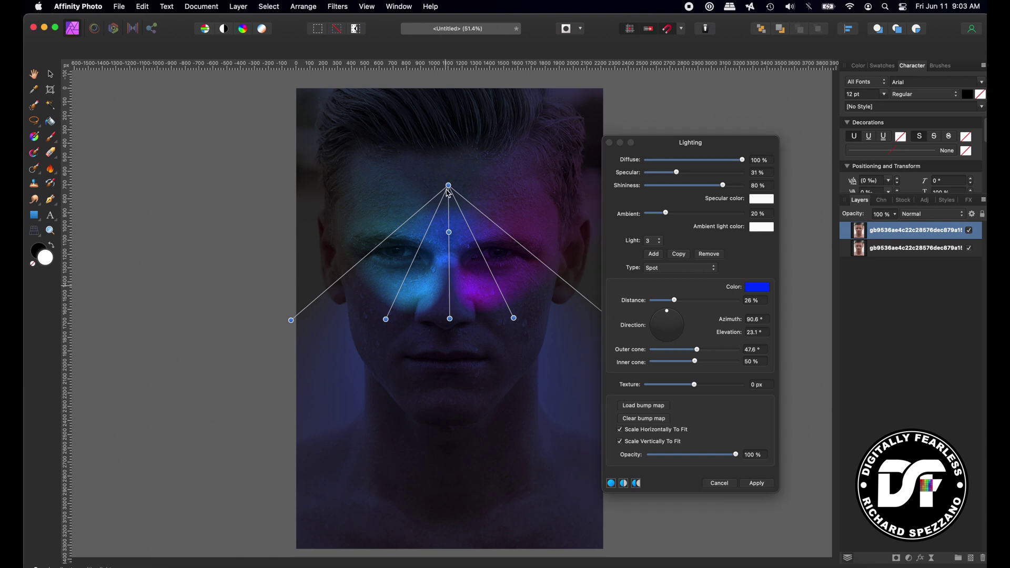
left_click_drag(449, 185, 450, 224)
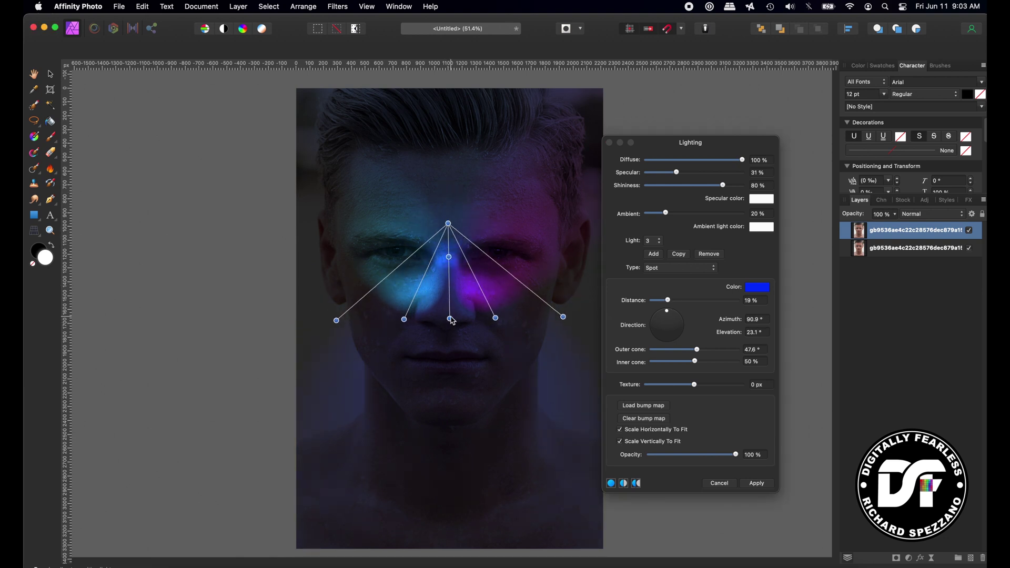
left_click_drag(452, 321, 448, 342)
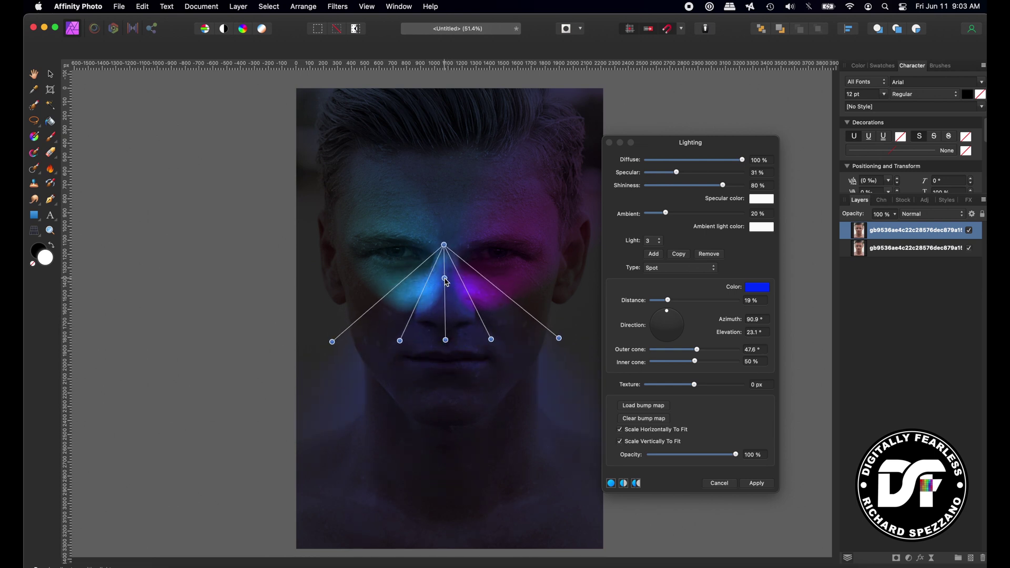
left_click_drag(445, 279, 448, 312)
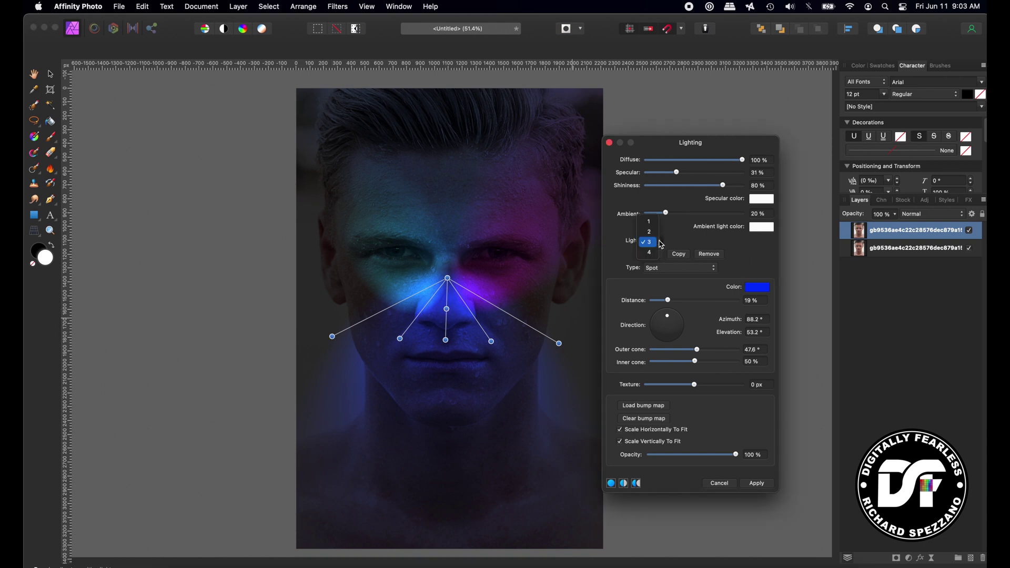
Lower light 4's centre to the nose, then apply the Lighting filter
left_click(652, 255)
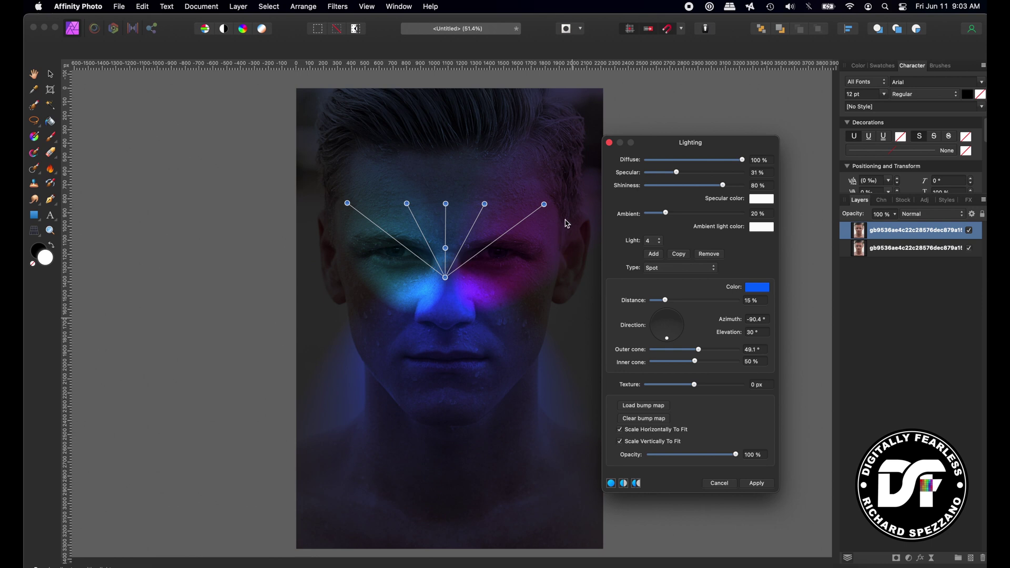
left_click(448, 284)
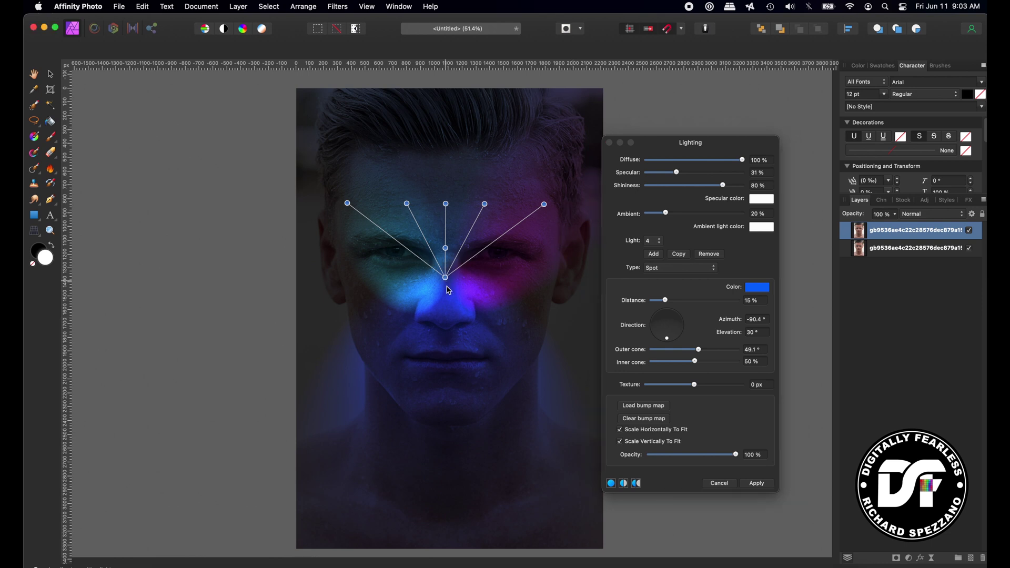
left_click(446, 311)
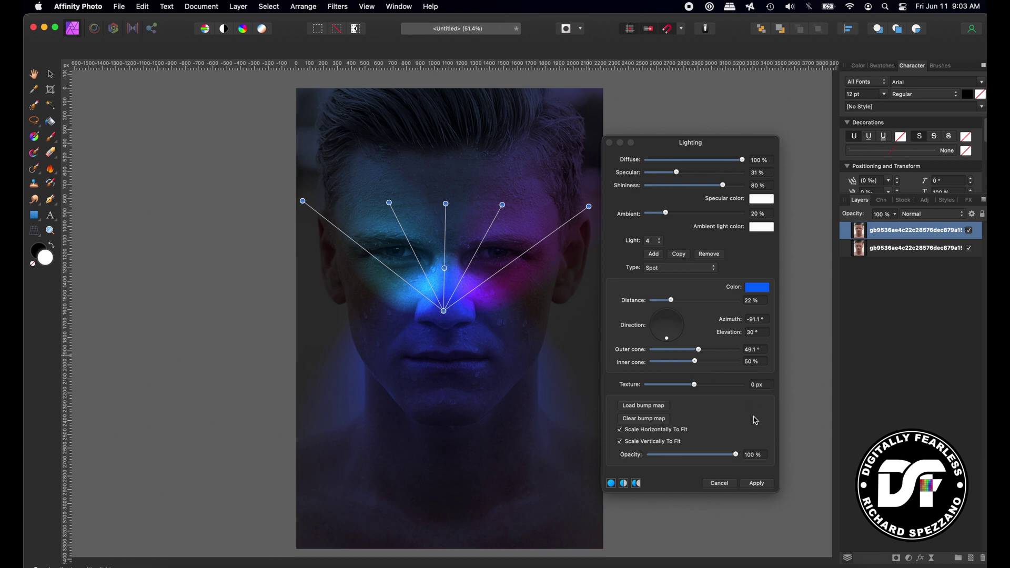
left_click(758, 483)
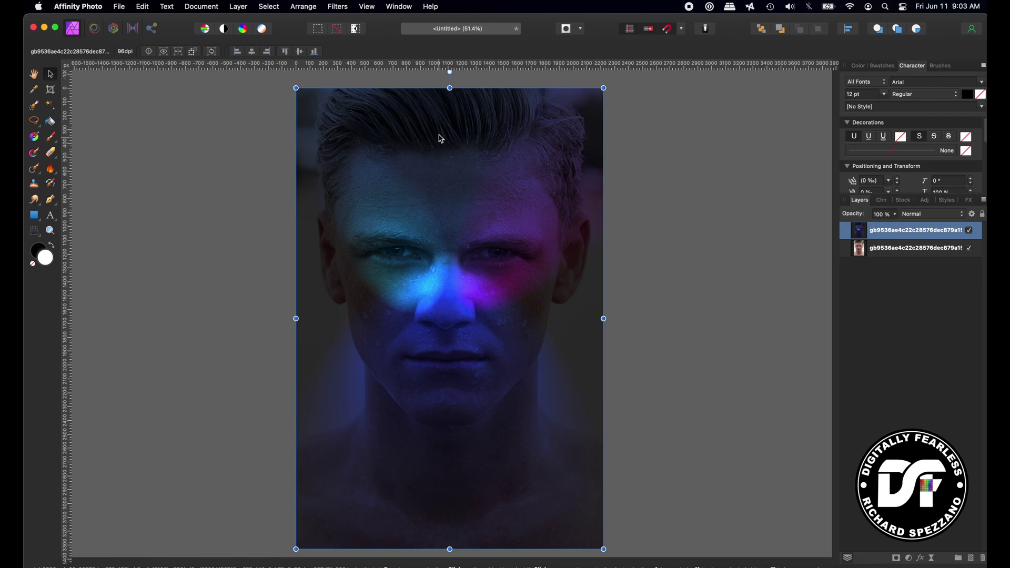
Add a Curves adjustment and pull a midpoint down to darken the midtones
left_click(909, 558)
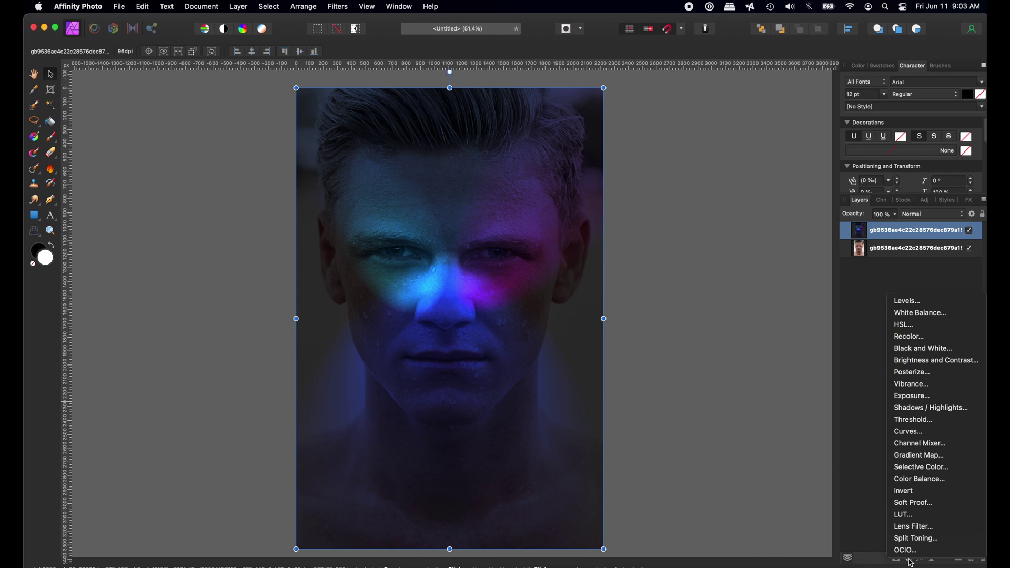
left_click(900, 432)
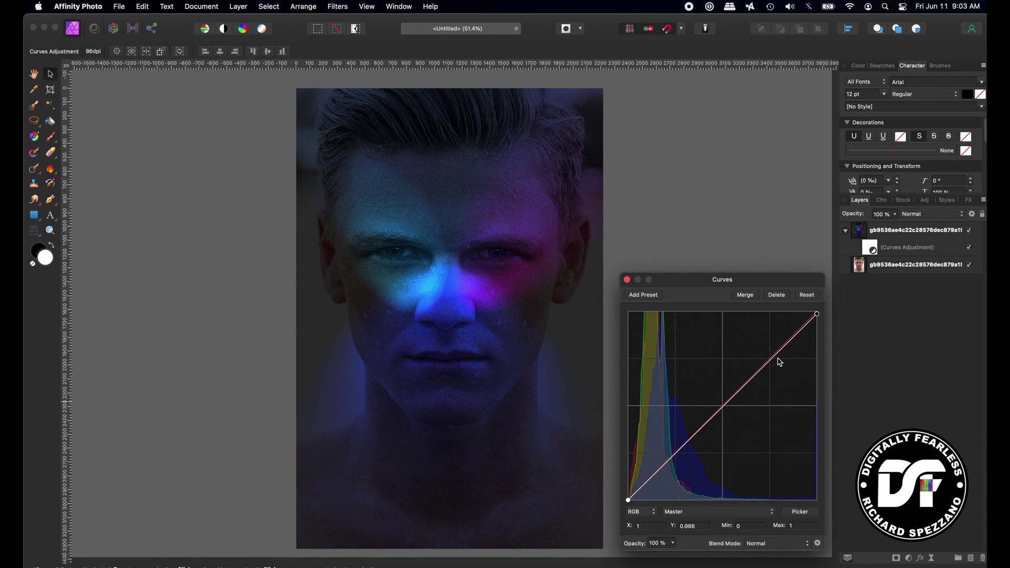
left_click_drag(816, 314, 820, 374)
left_click(717, 443)
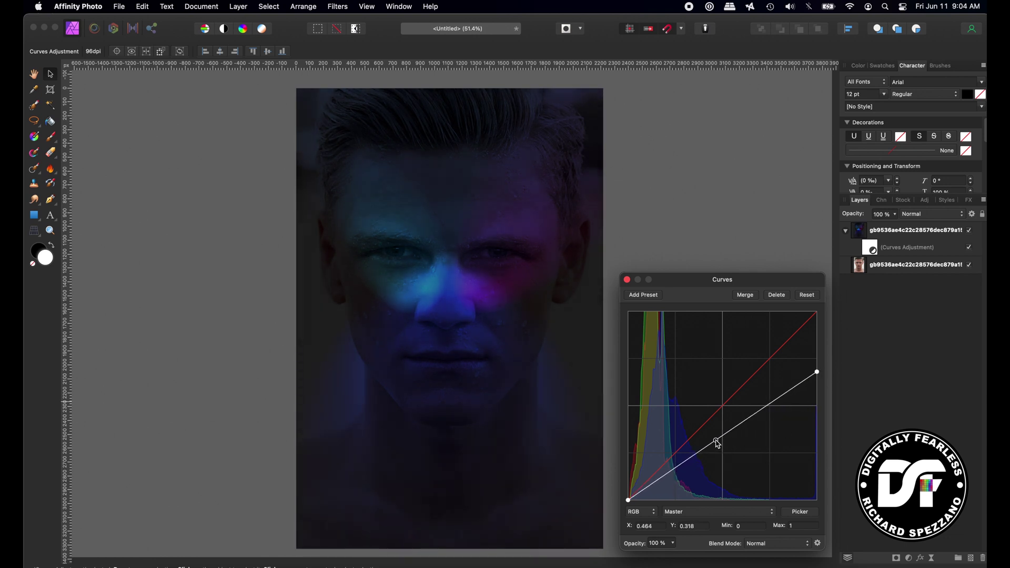
left_click_drag(718, 443, 726, 446)
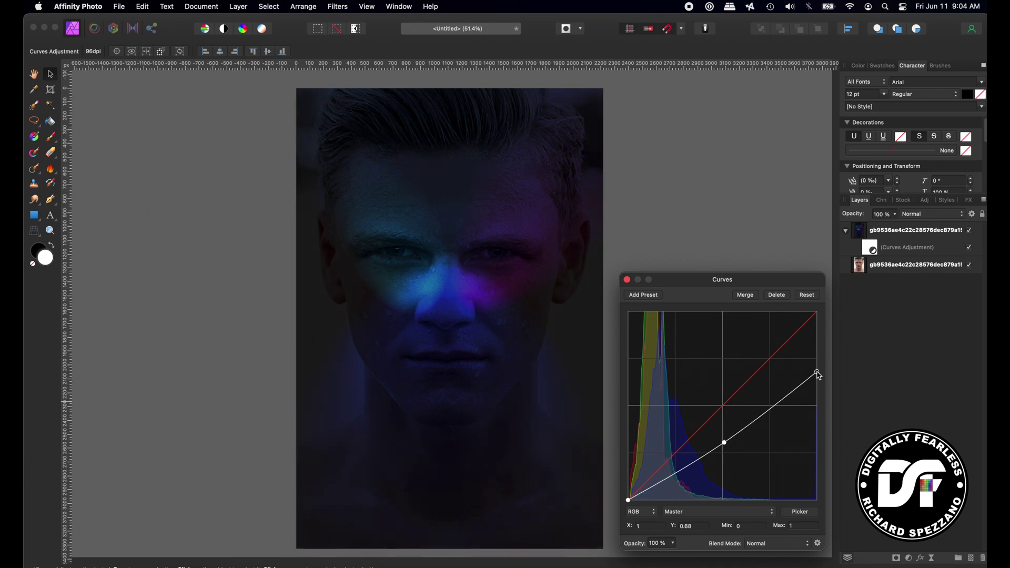
Lower the curve's top point to 0.82 and settle the midpoint at 0.559, 0.314
mouse_move(814, 356)
left_mouse_down()
mouse_move(762, 345)
mouse_move(815, 348)
left_mouse_up()
mouse_move(726, 450)
left_mouse_down()
mouse_move(723, 428)
mouse_move(730, 438)
left_mouse_up()
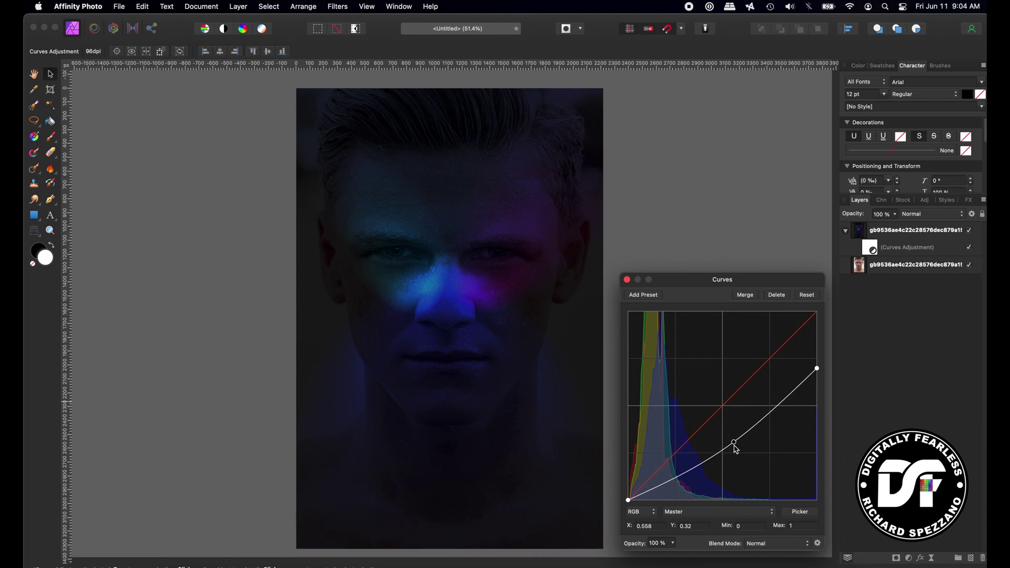
left_click_drag(731, 447, 730, 441)
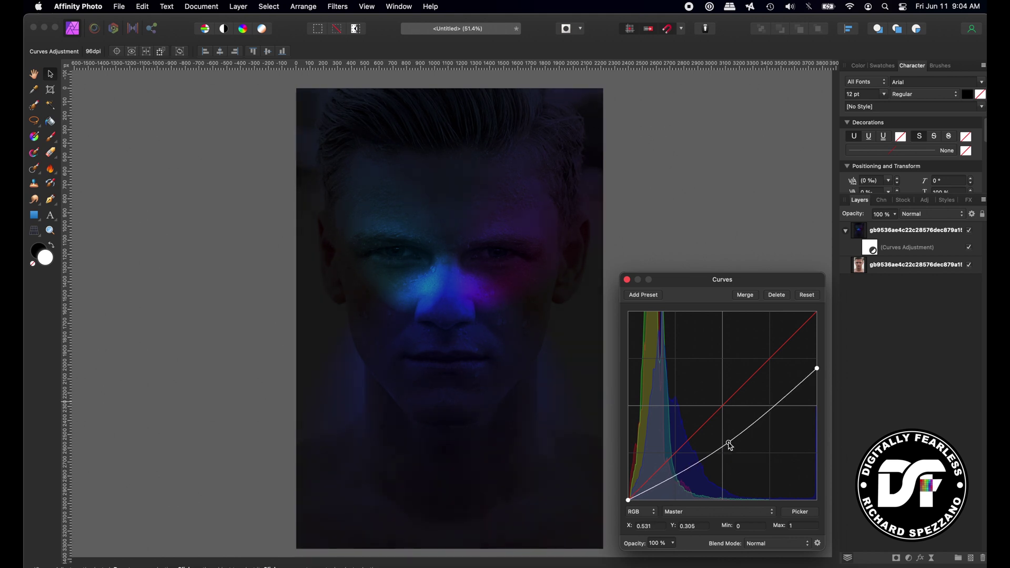
mouse_move(730, 440)
left_mouse_down()
mouse_move(712, 417)
mouse_move(738, 445)
left_mouse_up()
left_click_drag(741, 435, 732, 442)
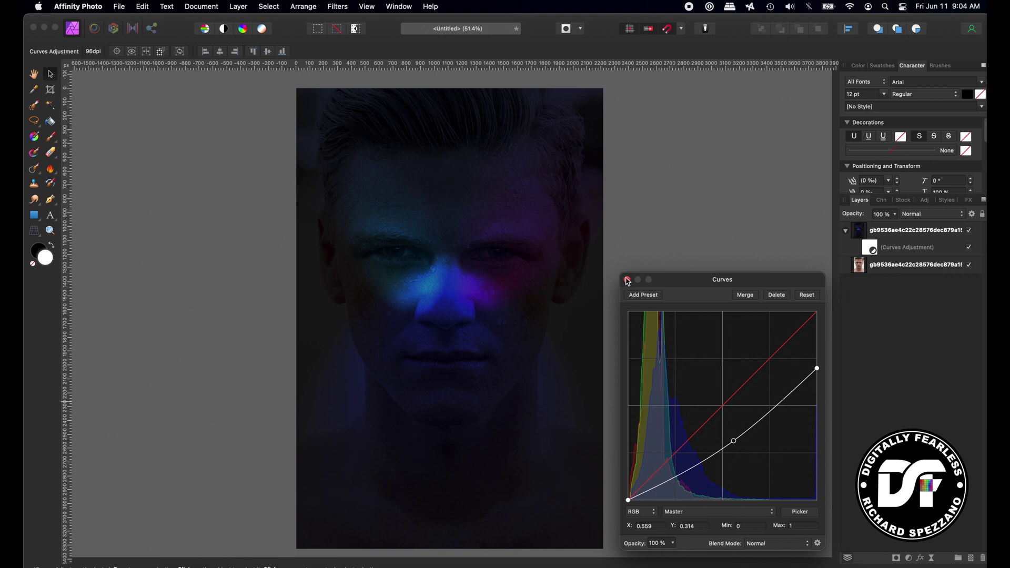
Close the Curves settings, collapse the portrait group, and duplicate the top portrait layer
left_click(628, 280)
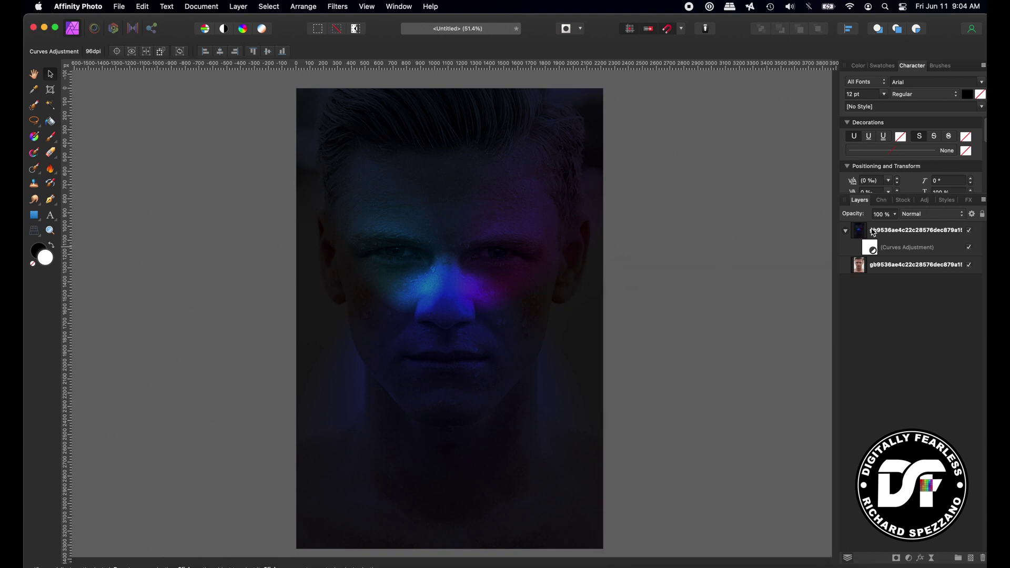
left_click(845, 231)
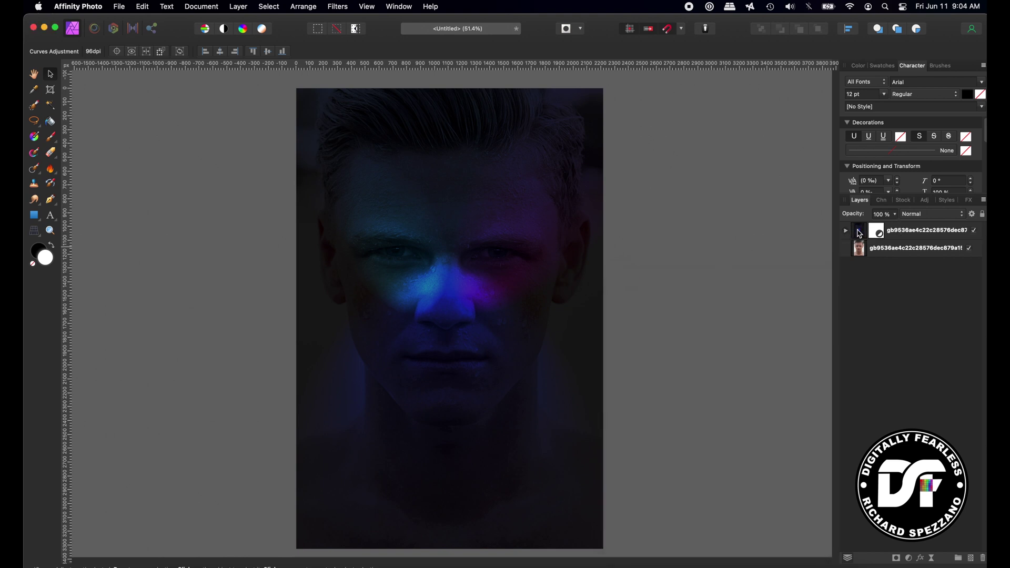
left_click(859, 232)
key("super+j")
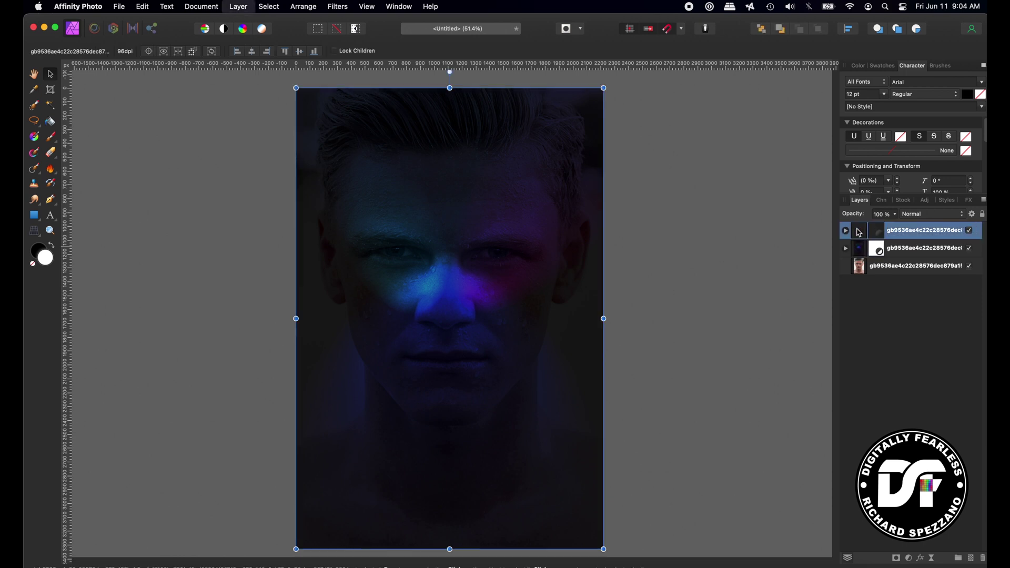
Preview the copy's blend modes from Screen through Glow, then keep it at Normal
left_click(929, 216)
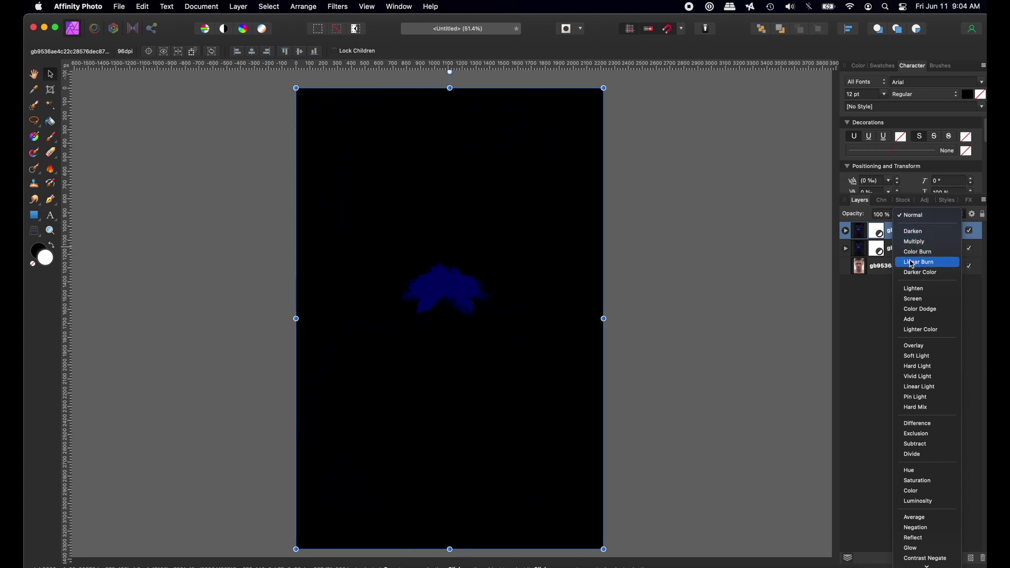
key("Down")
key("Down")
key("Down")
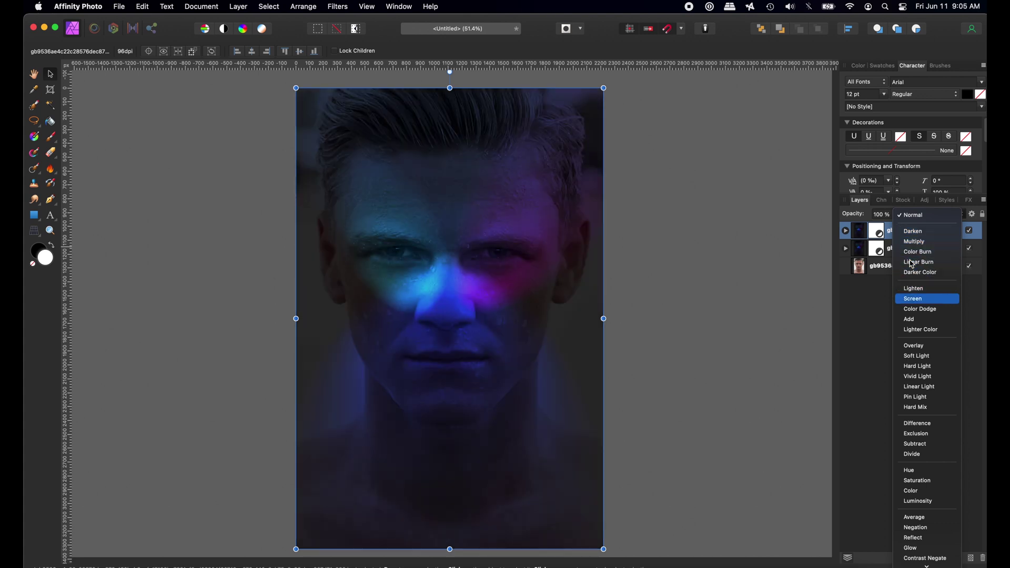
key("Down")
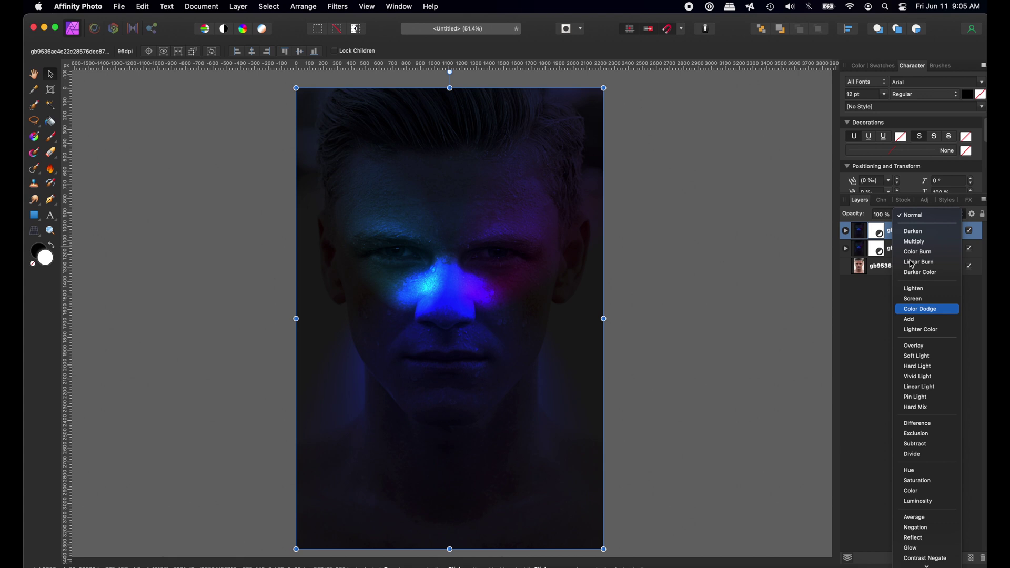
key("Up")
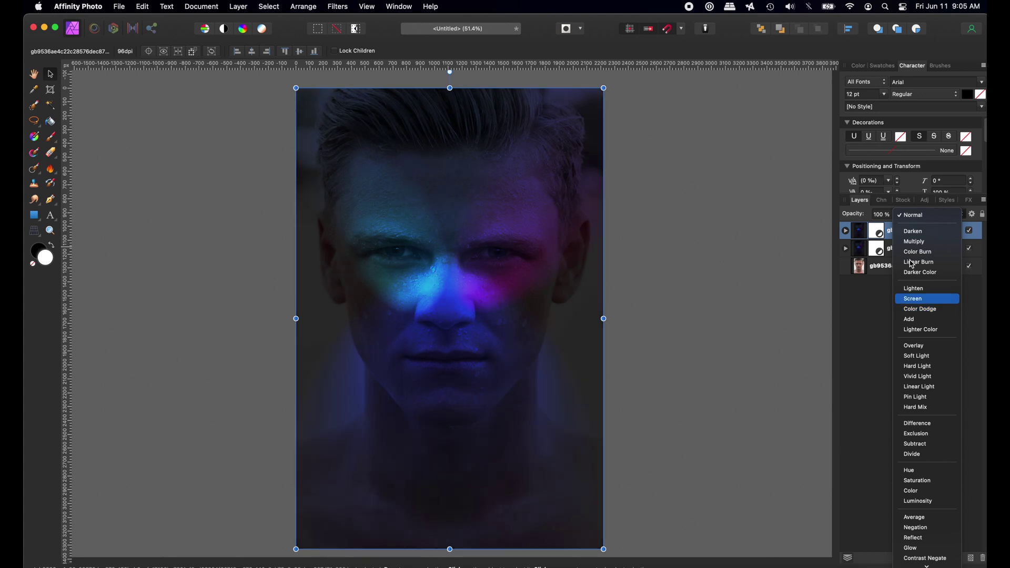
key("Down")
key("Down")
key("Down")
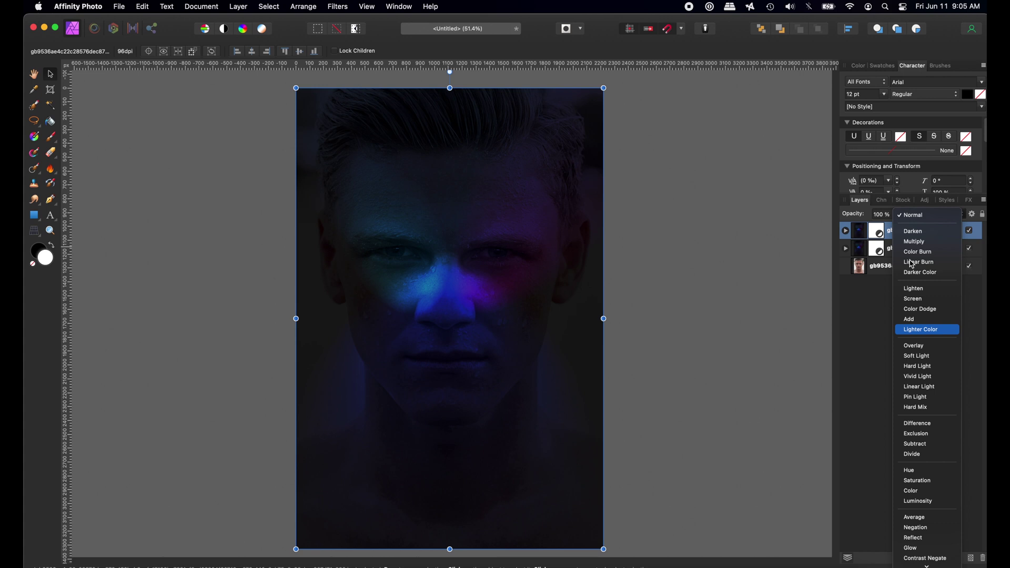
key("Down")
key("Down")
key("Down")
key("Down")
key("Down")
key("Down")
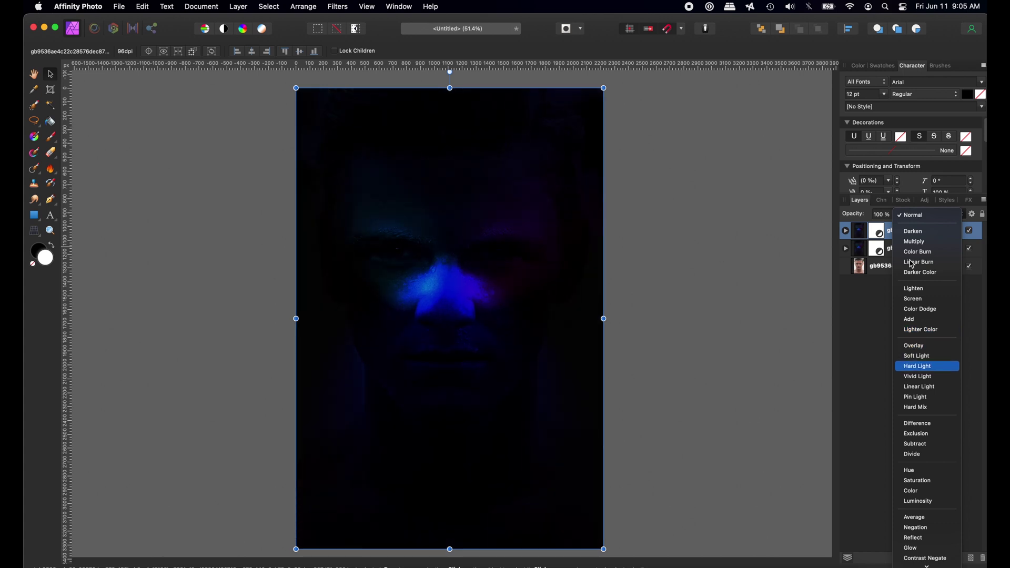
key("Down")
key("Down")
key("Down")
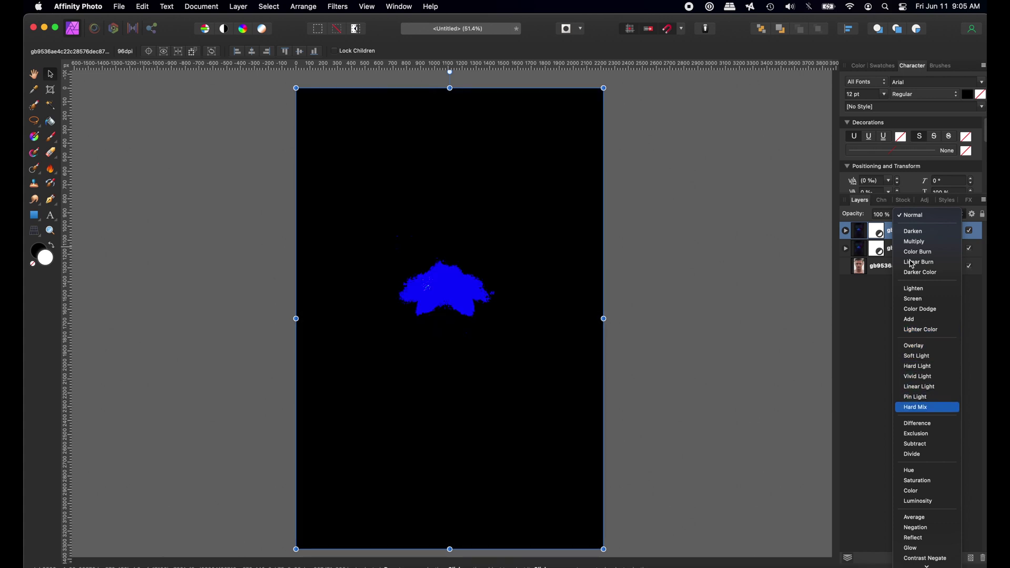
key("Down")
key("Down")
key("Down")
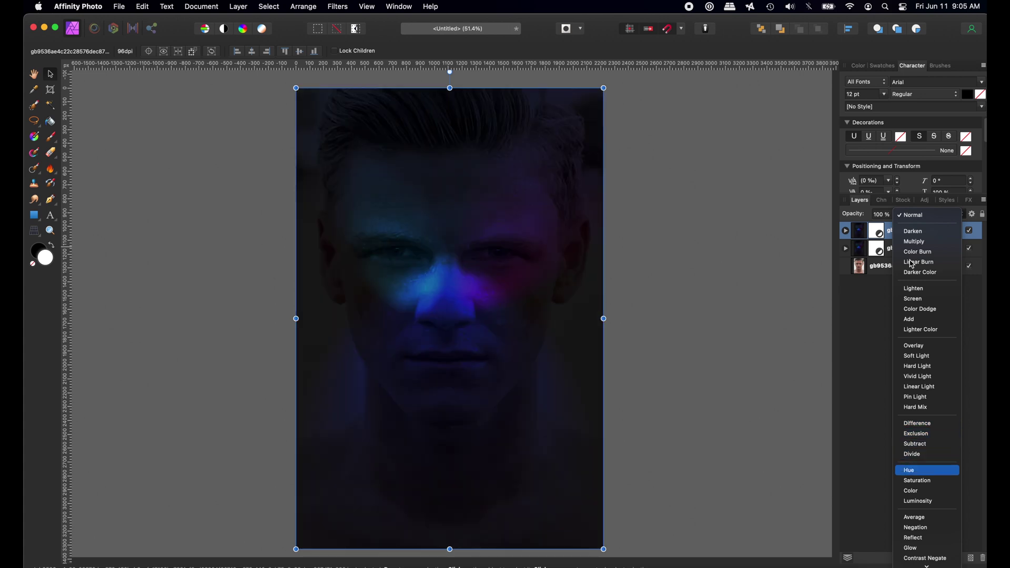
key("Down")
key("Down")
key("Down")
key("Down")
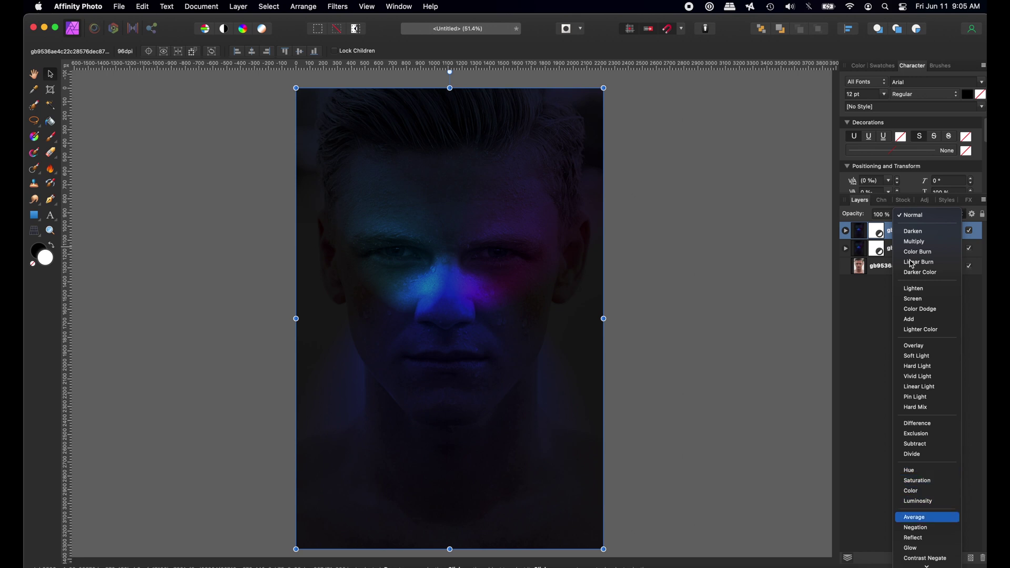
key("Down")
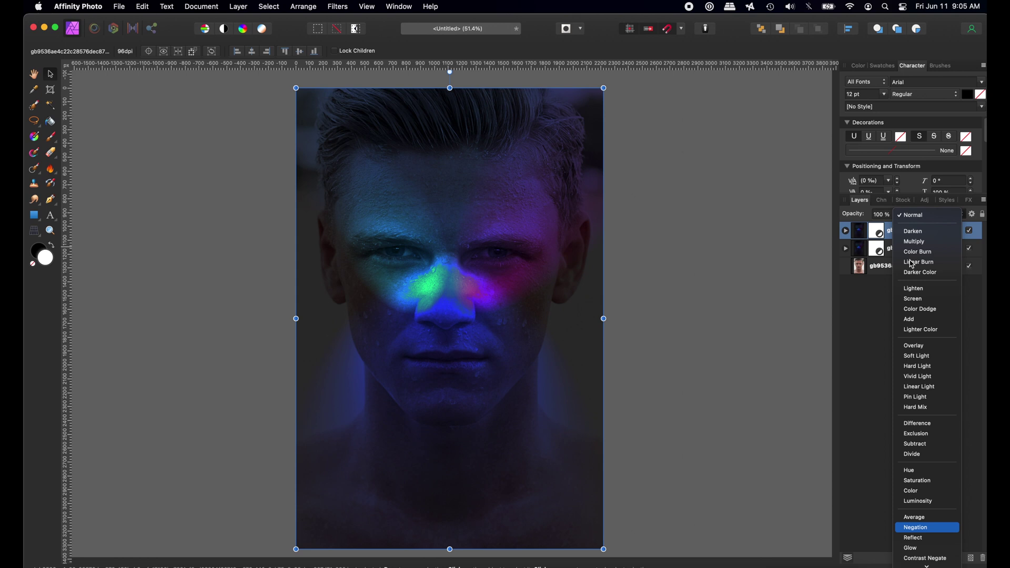
key("Down")
key("Down")
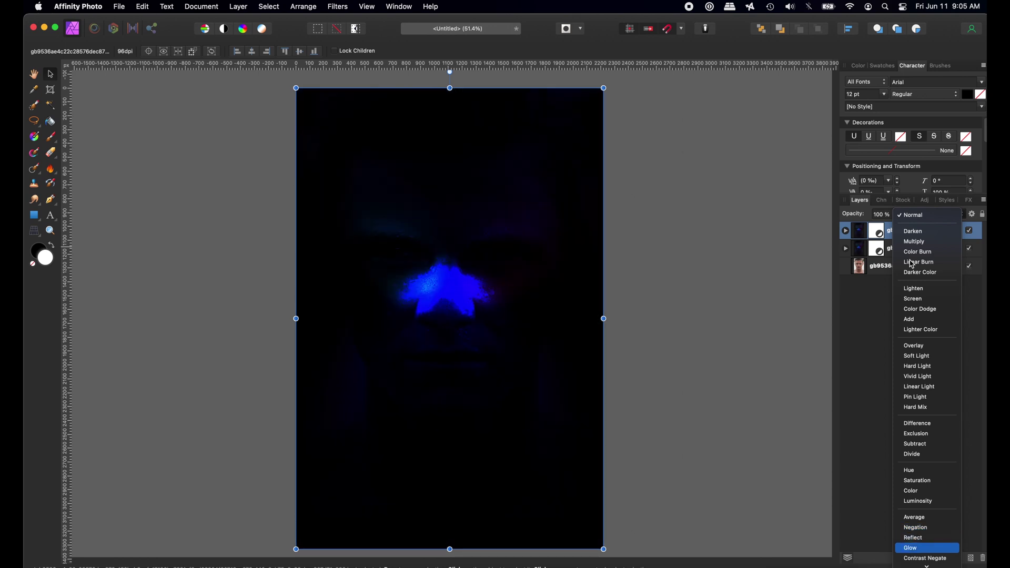
key("Down")
key("Down")
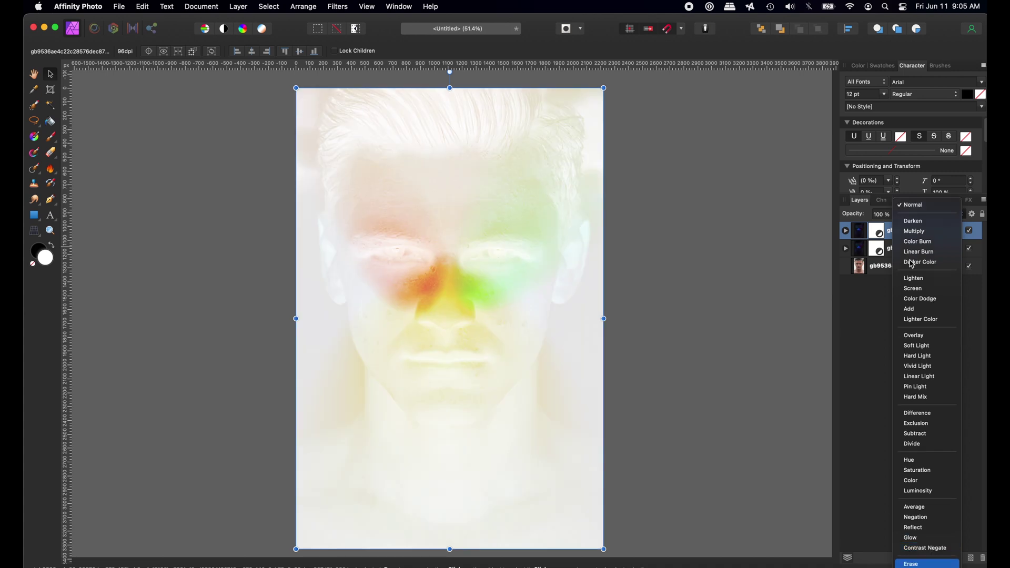
key("Up")
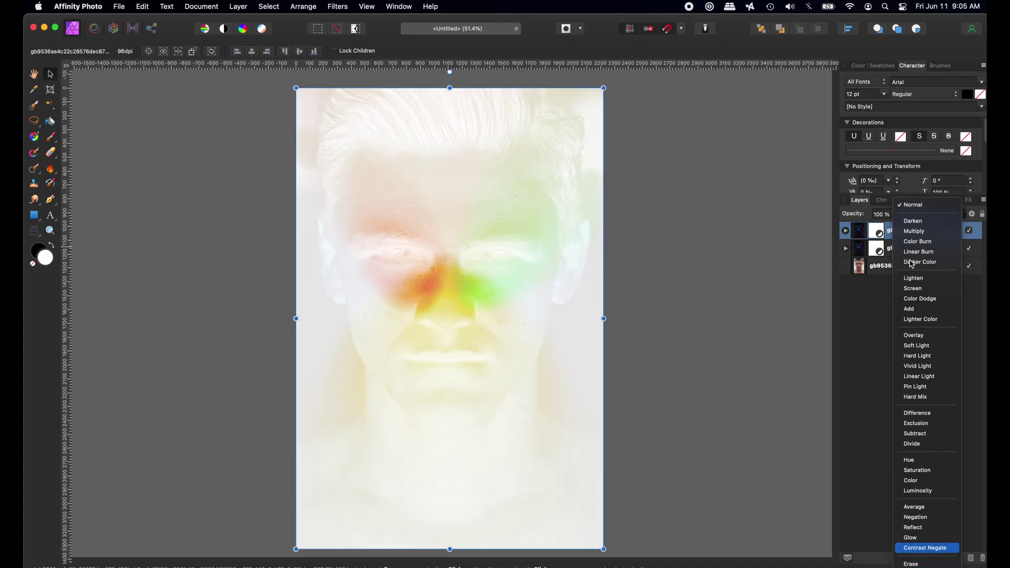
left_click(866, 288)
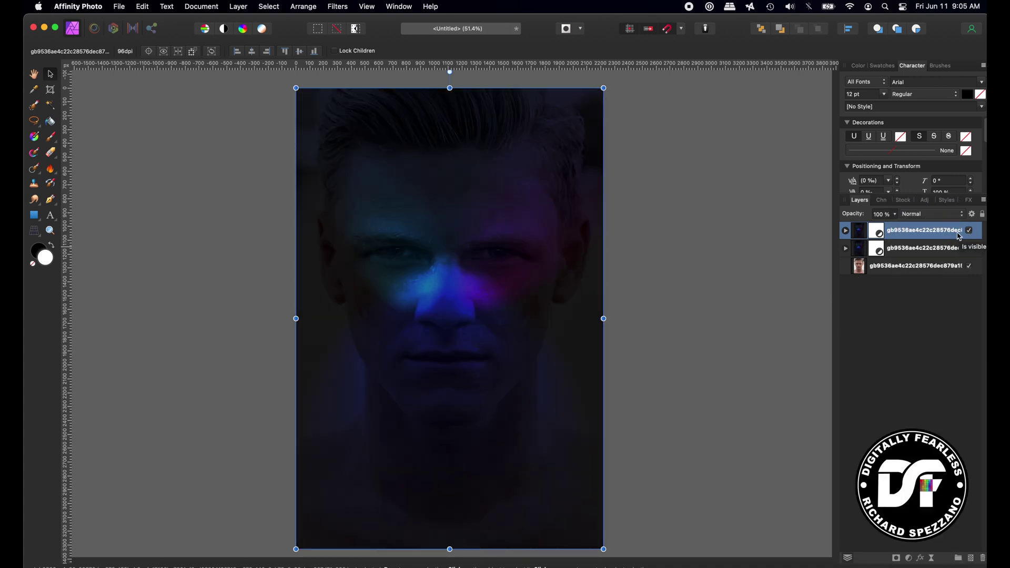
Clear the duplicate layer's name, leaving it blank
double_click(898, 230)
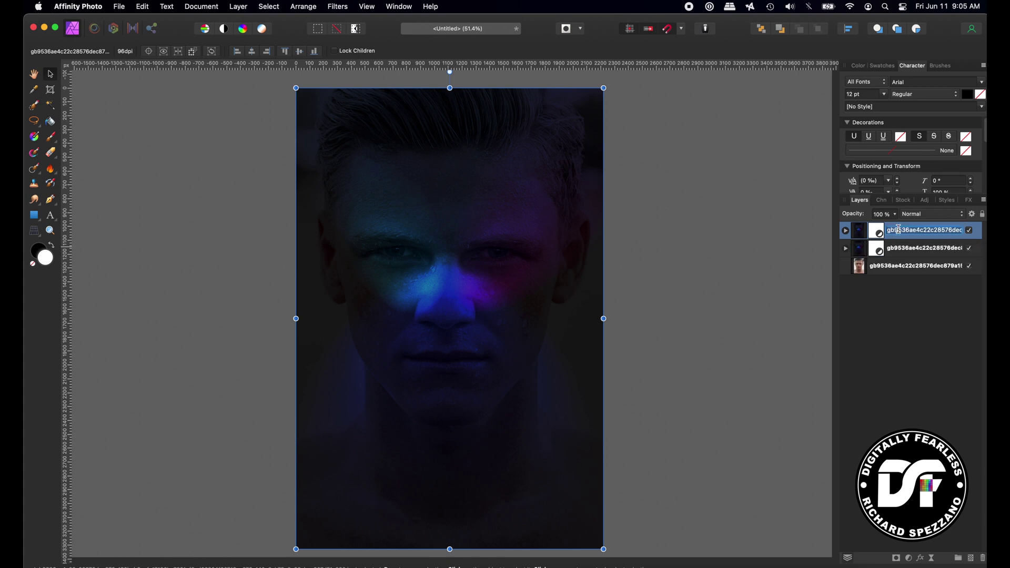
key("BackSpace")
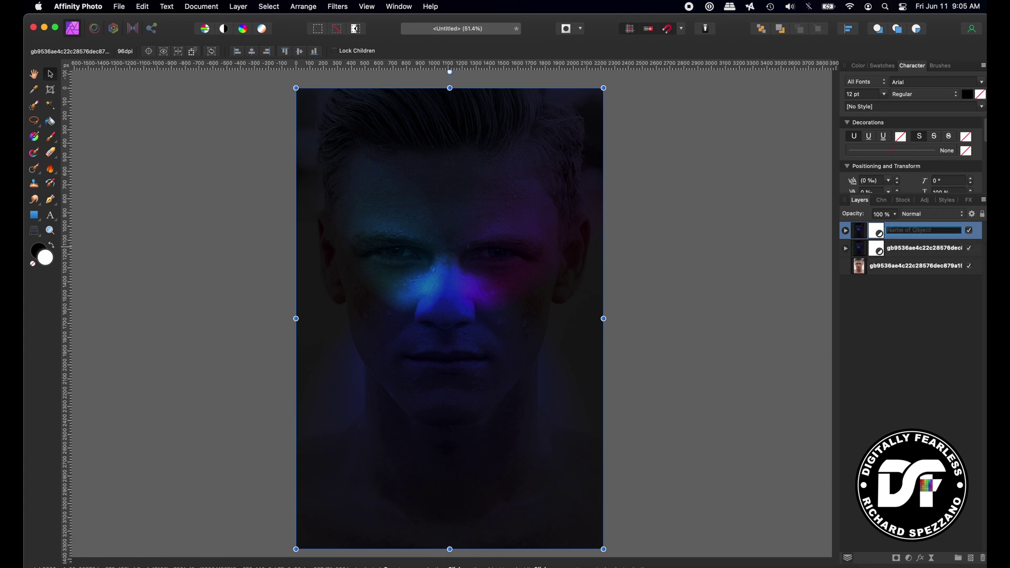
left_click(895, 295)
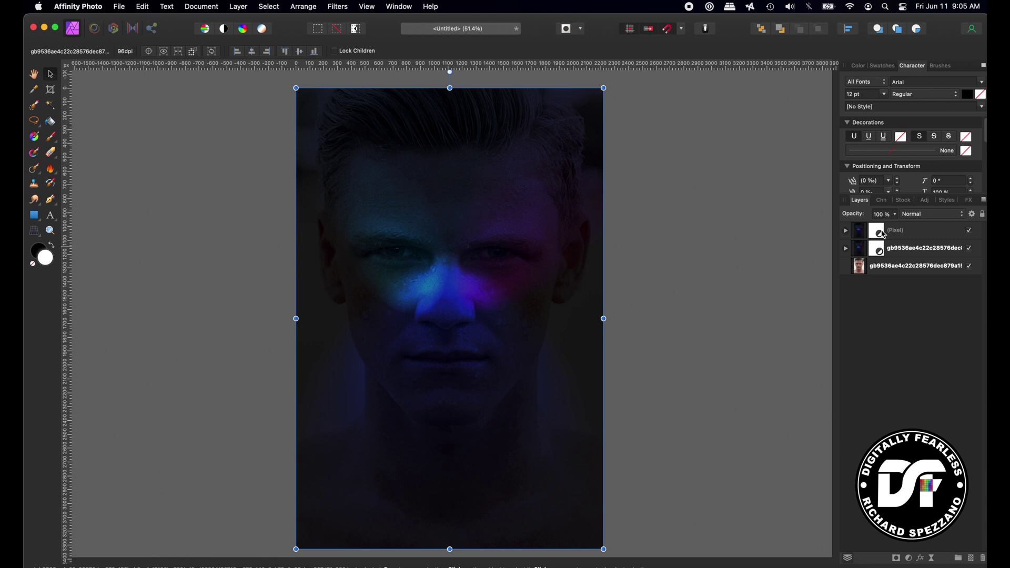
Merge the duplicate Pixel layer down with Cmd+E, adding no live filter
left_click(854, 232)
key("super+e")
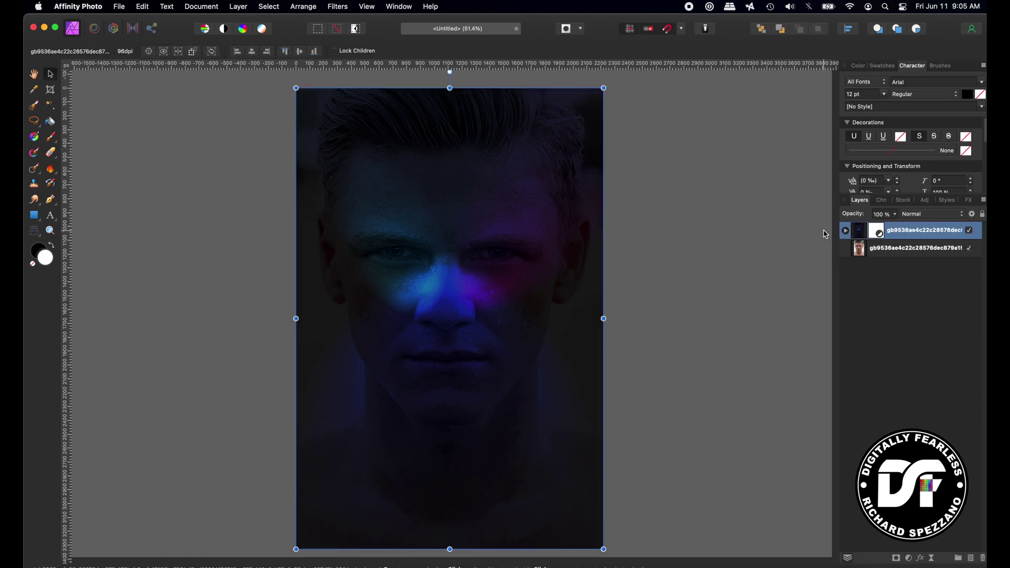
left_click(934, 560)
left_click(879, 349)
left_click(338, 7)
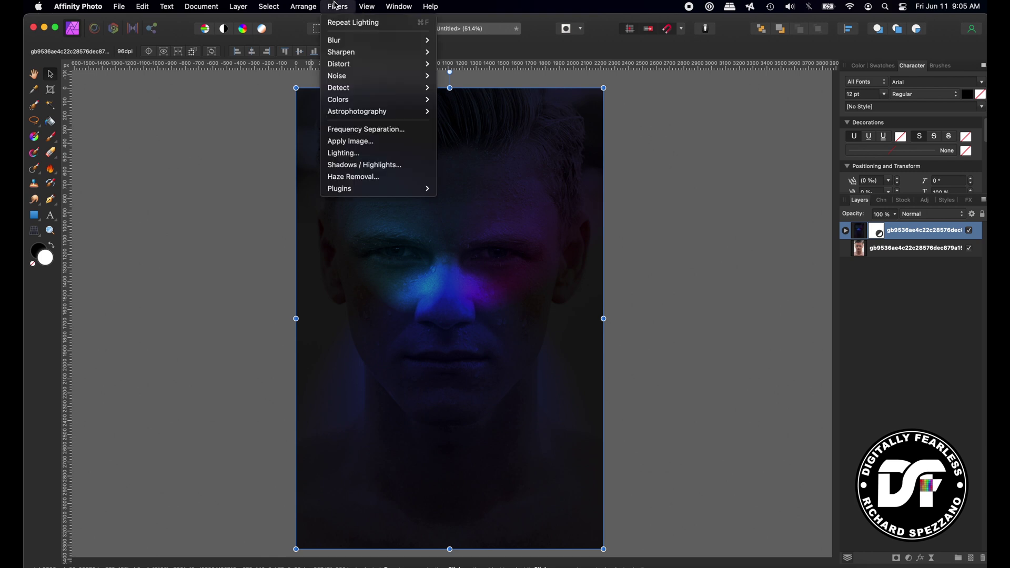
left_click(53, 78)
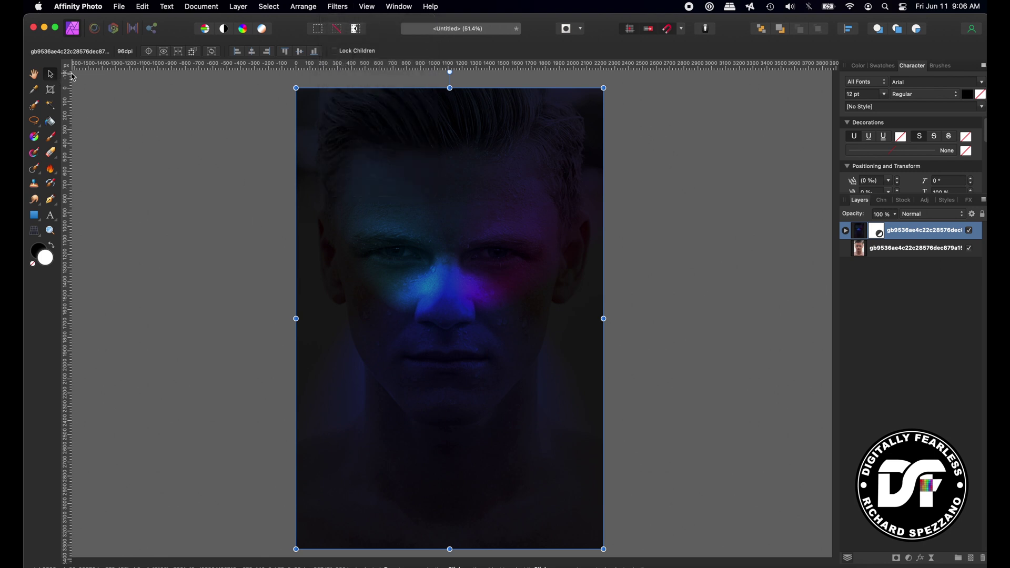